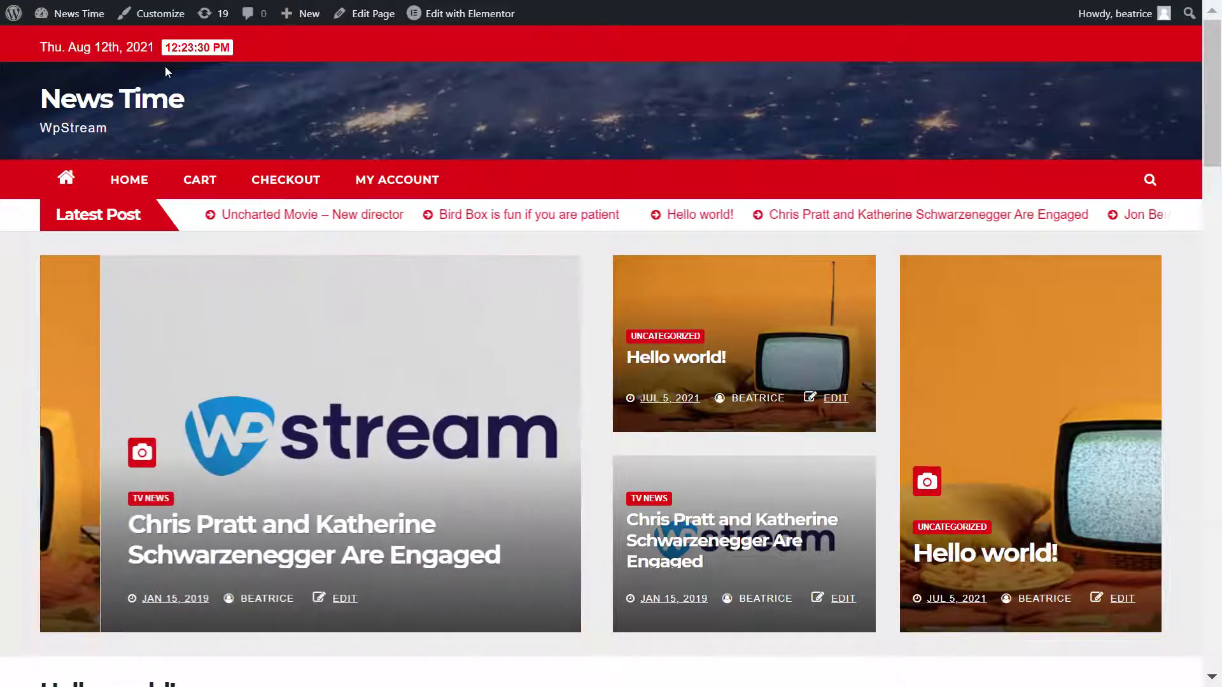
Step: Check WpStream is active in Installed Plugins, then go to WpStream > Credentials
click(14, 13)
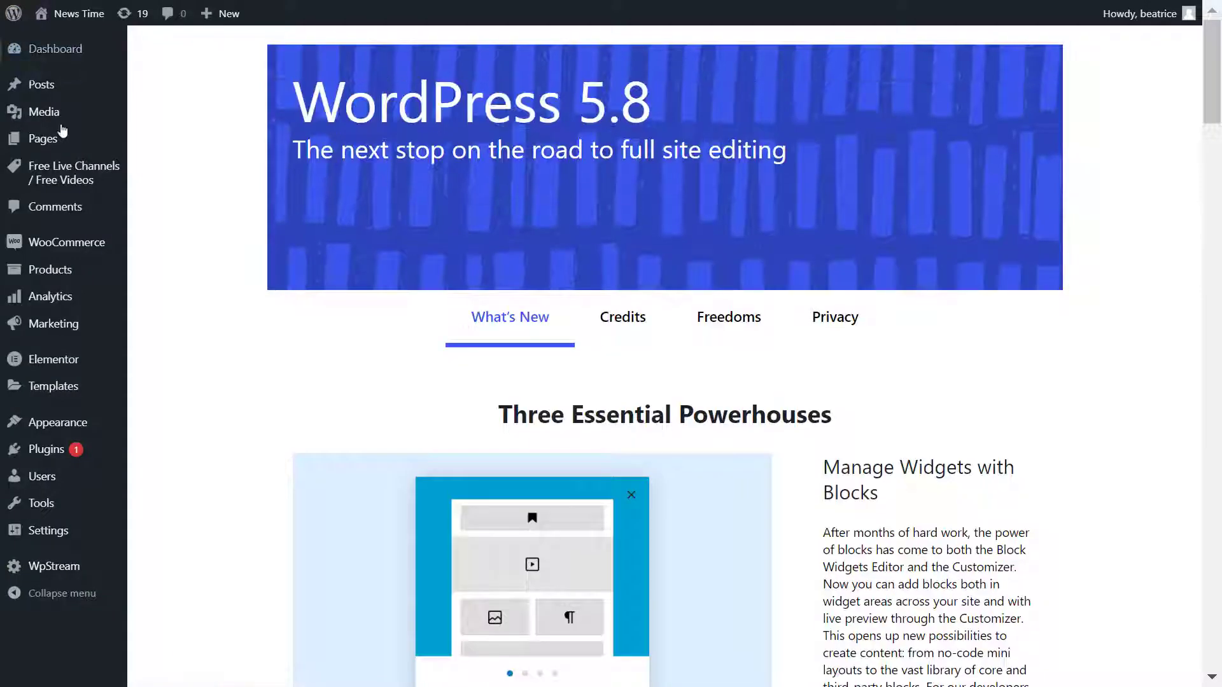
mouse_move(58, 567)
click(112, 454)
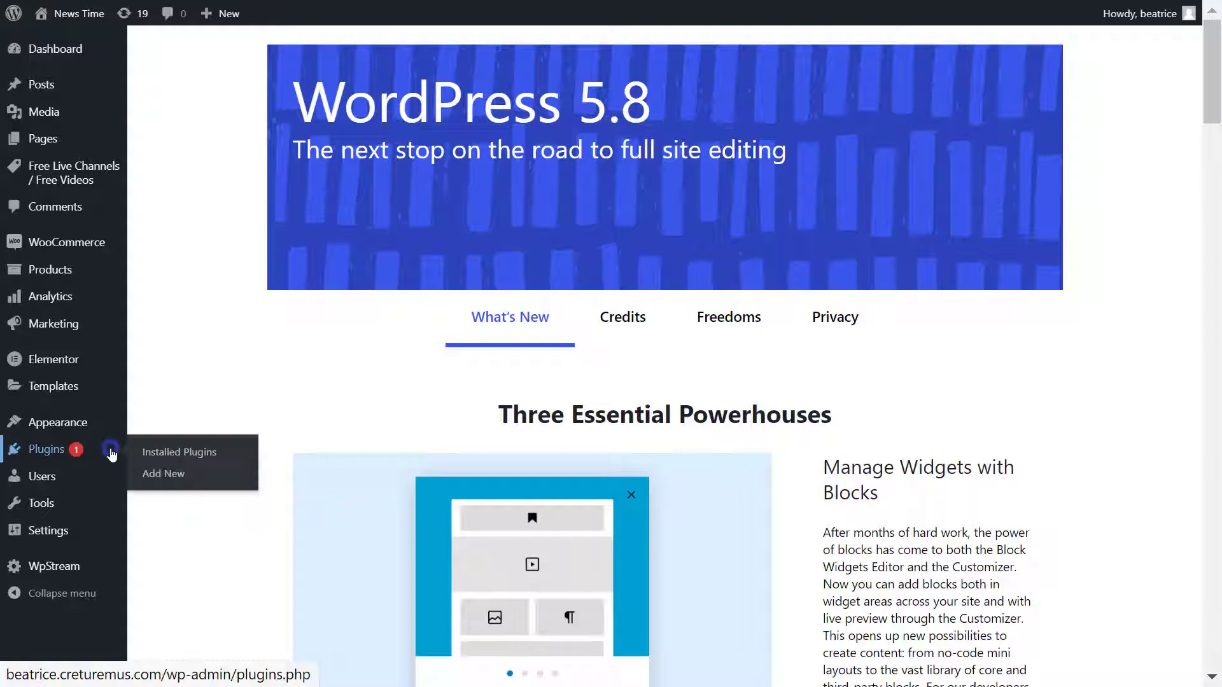
scroll(335, 384, down, 9)
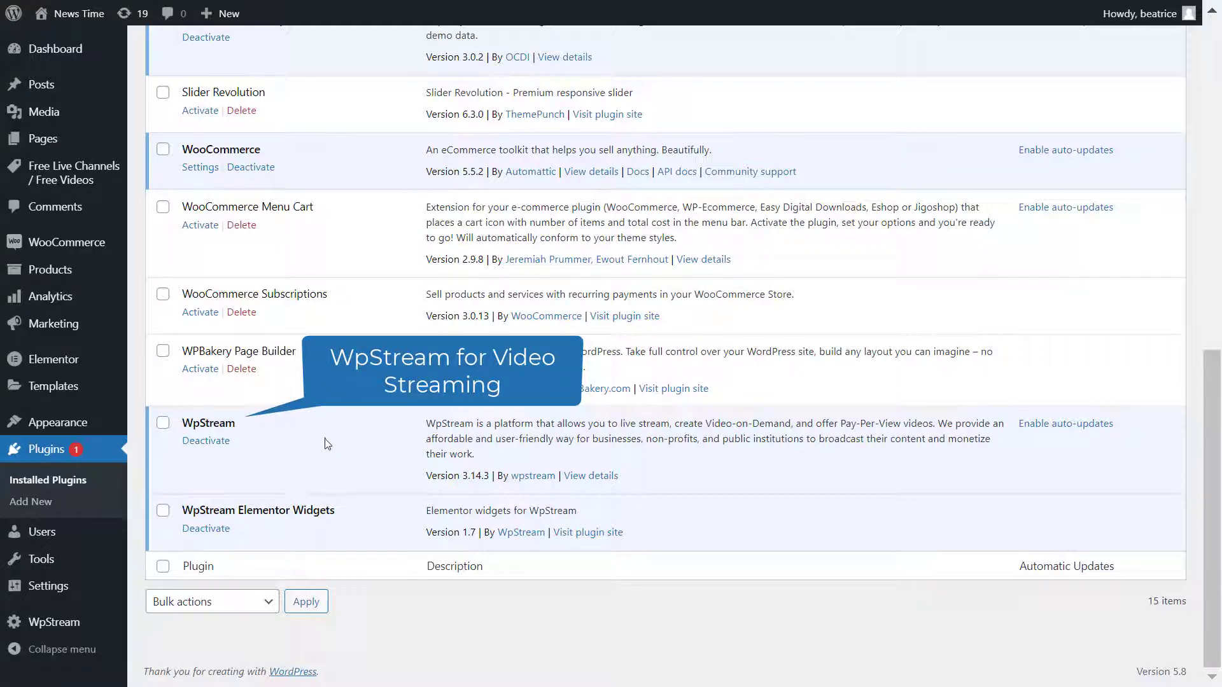
mouse_move(108, 632)
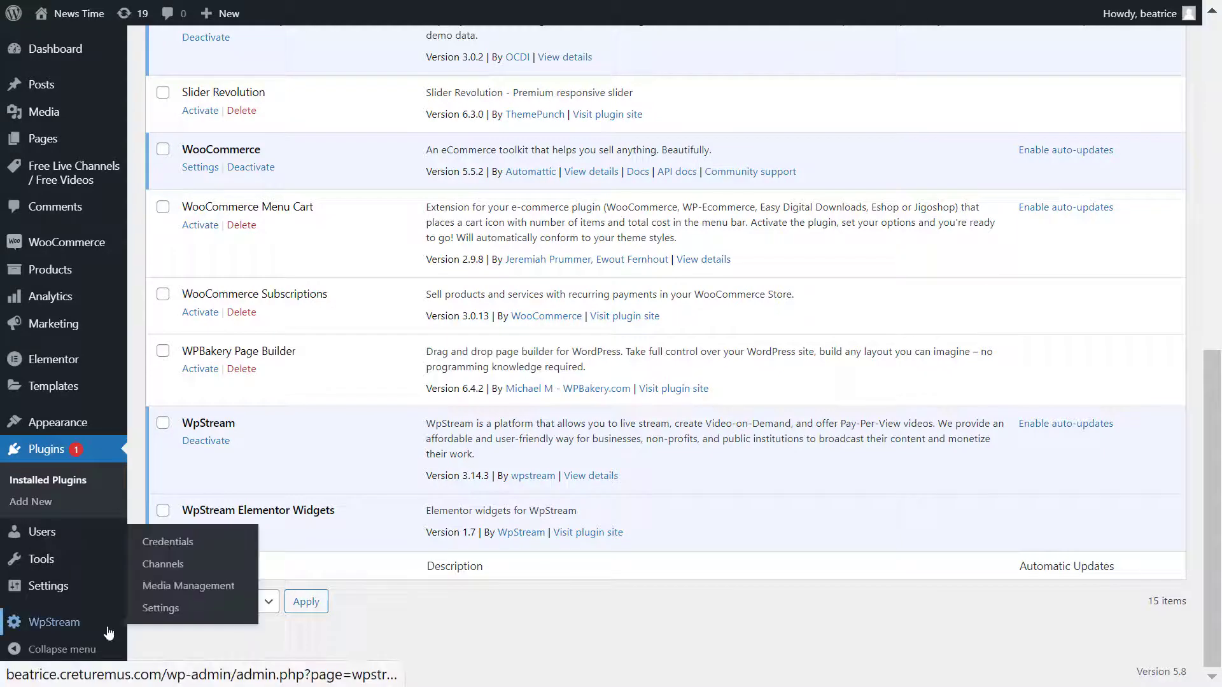
click(207, 548)
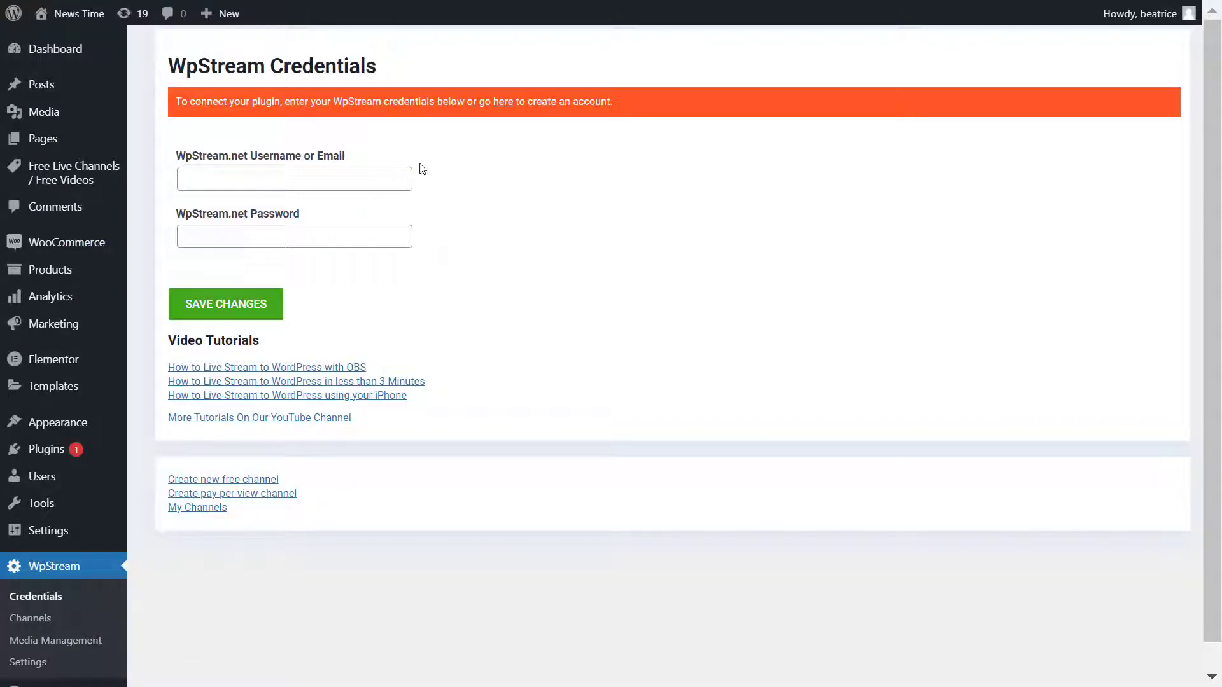
Step: Fill the WpStream.net registration form with a username, e-mail address and password
click(503, 112)
scroll(682, 423, down, 3)
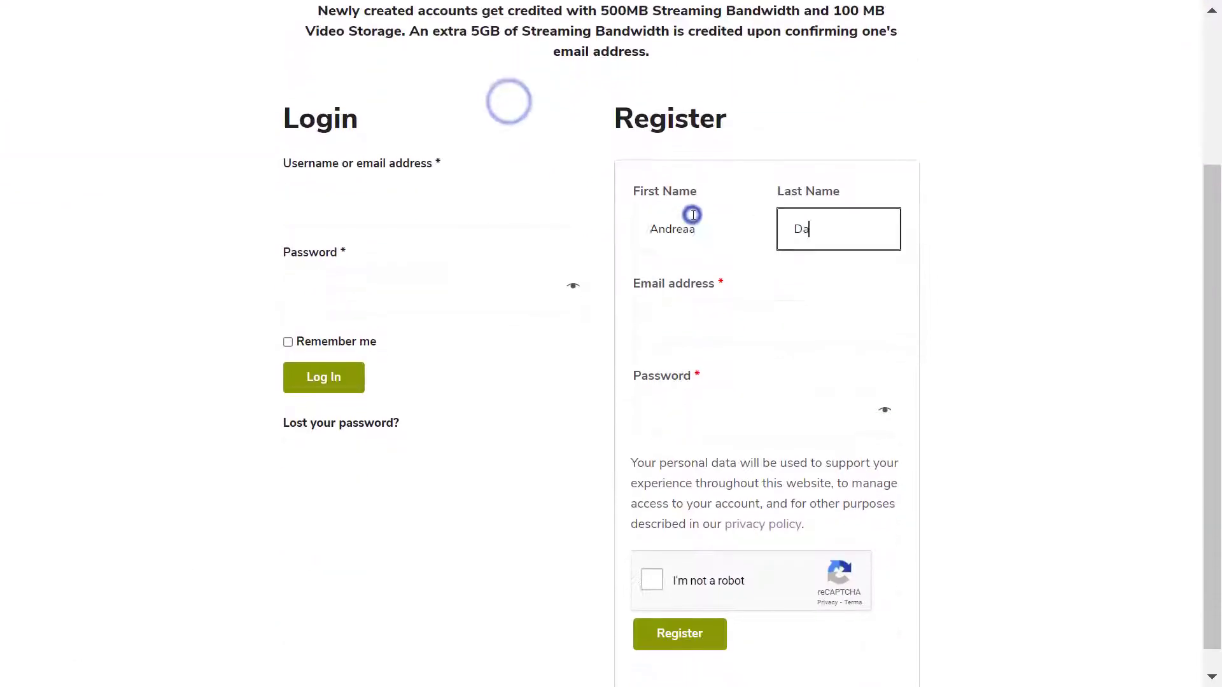
text(vidson)
key(Tab)
key(Tab)
text(••••••••••••)
Step: Pass reCAPTCHA, register the free-trial account and send the e-mail confirmation link
click(652, 602)
click(708, 663)
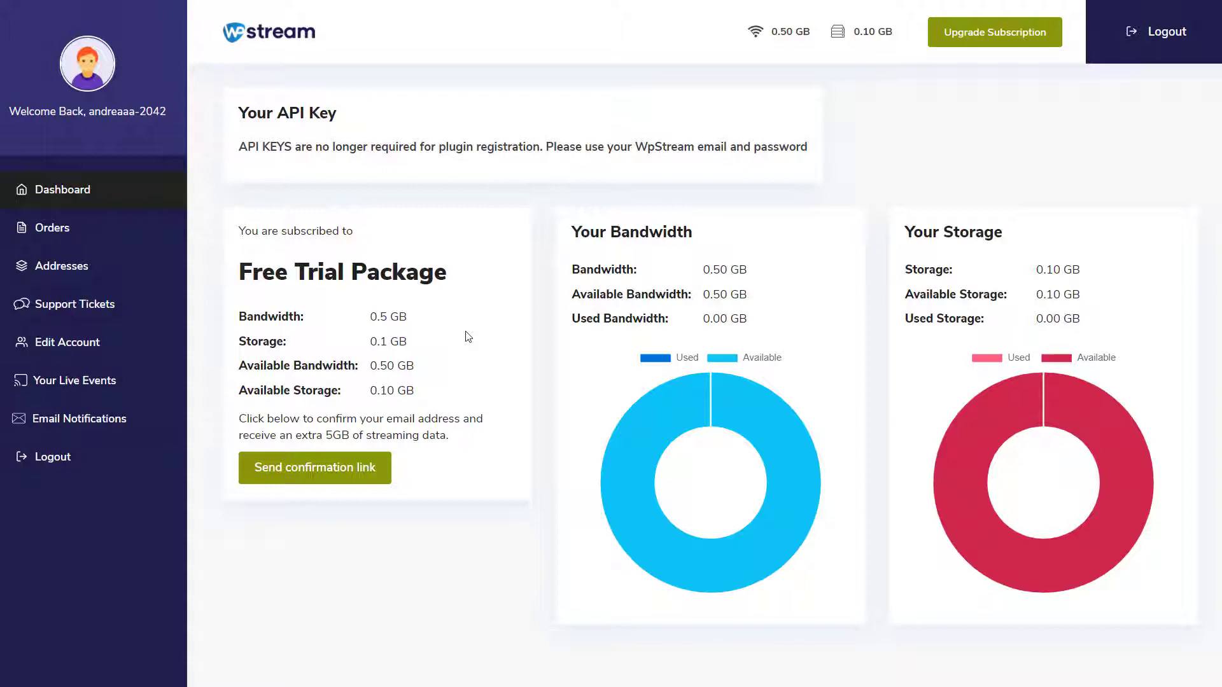
click(333, 469)
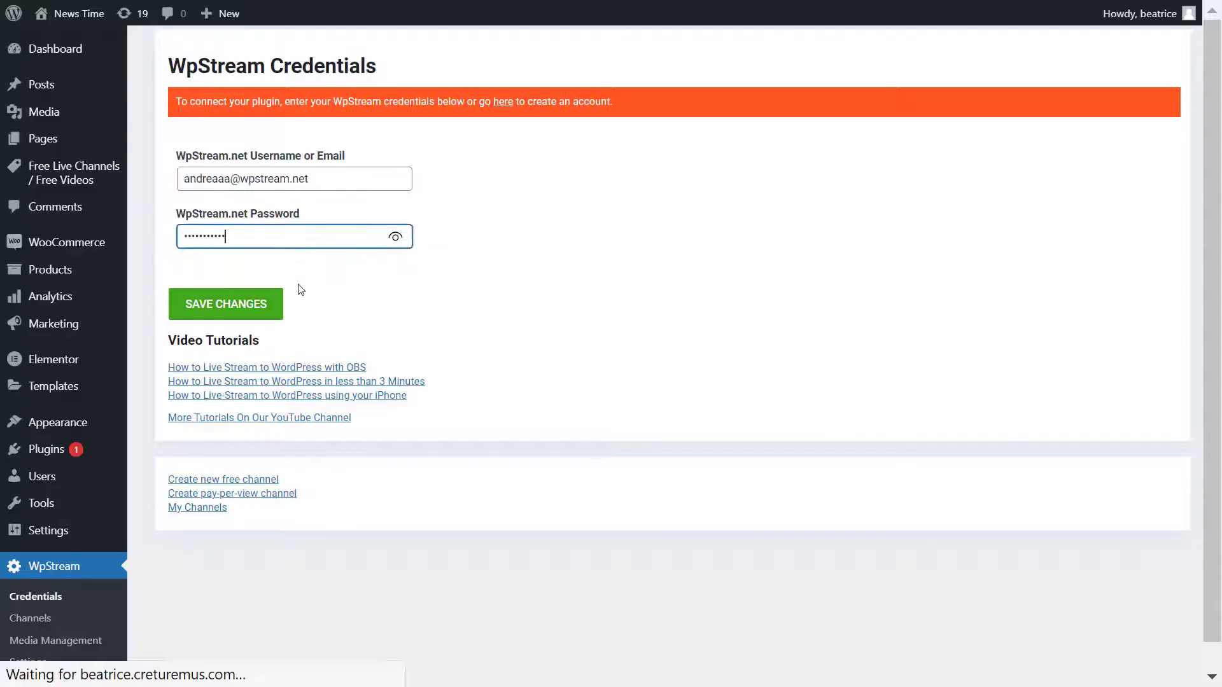
Step: Save the WpStream credentials and go to WpStream > Channels, which is still empty
click(280, 308)
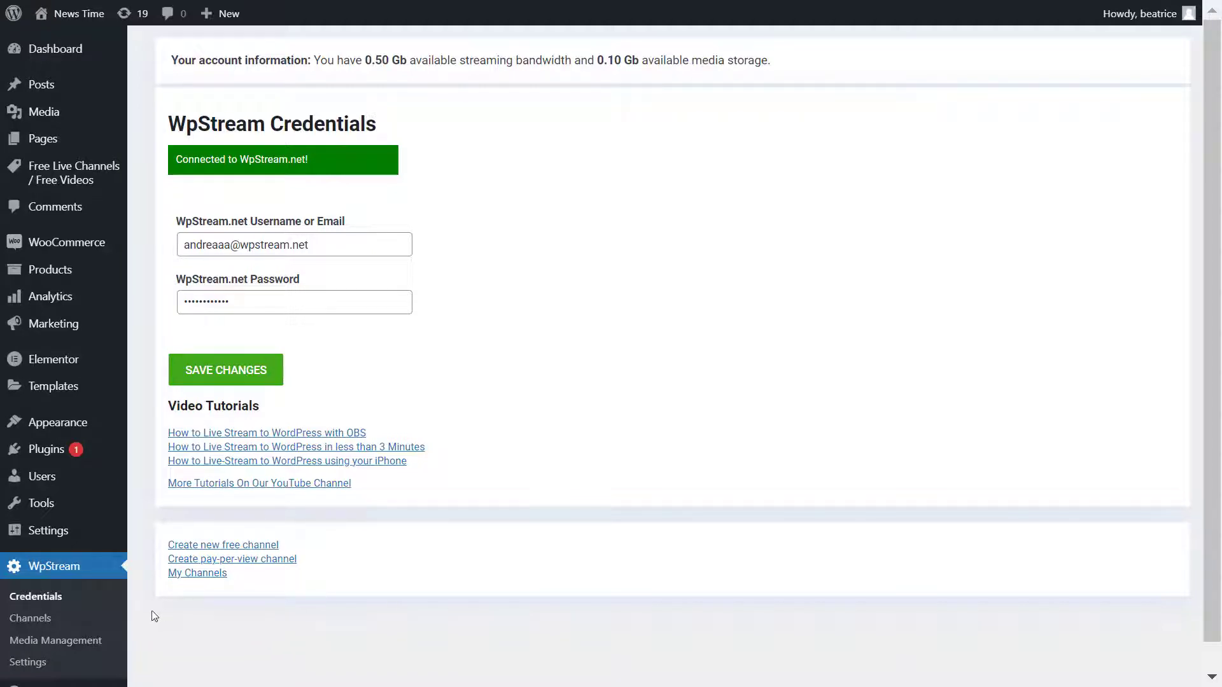
click(92, 621)
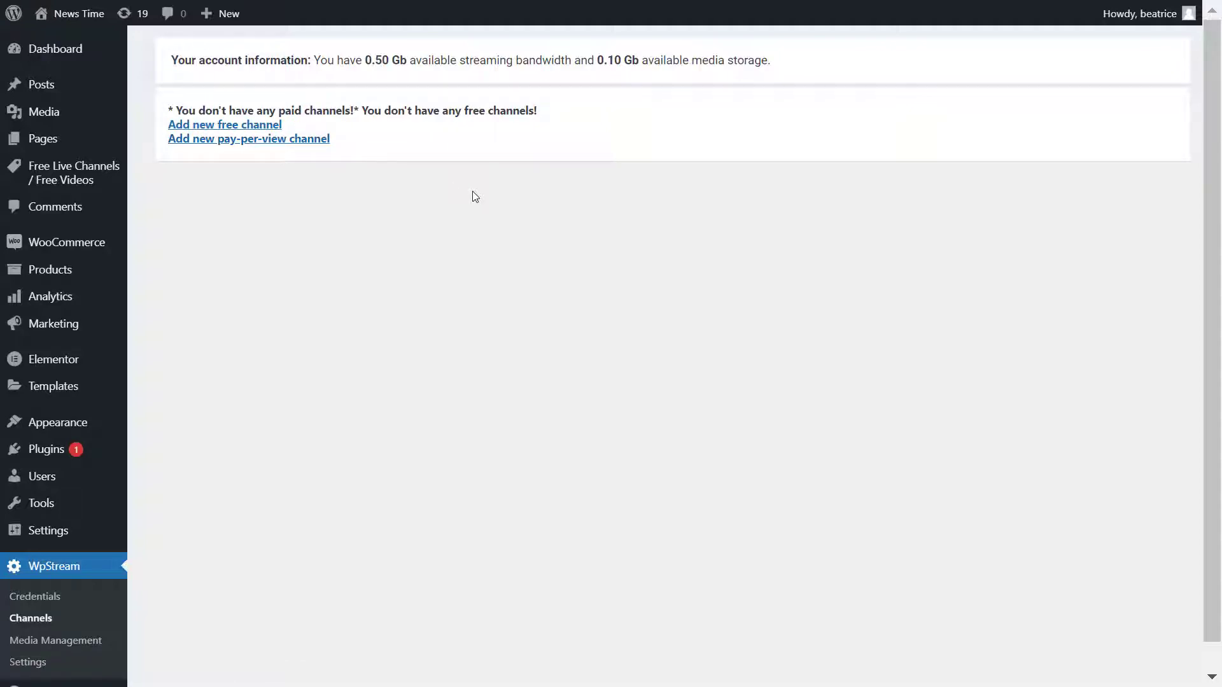
Step: Add and publish free channel 'News Stream' under Tv News with the orange TV featured image
click(199, 130)
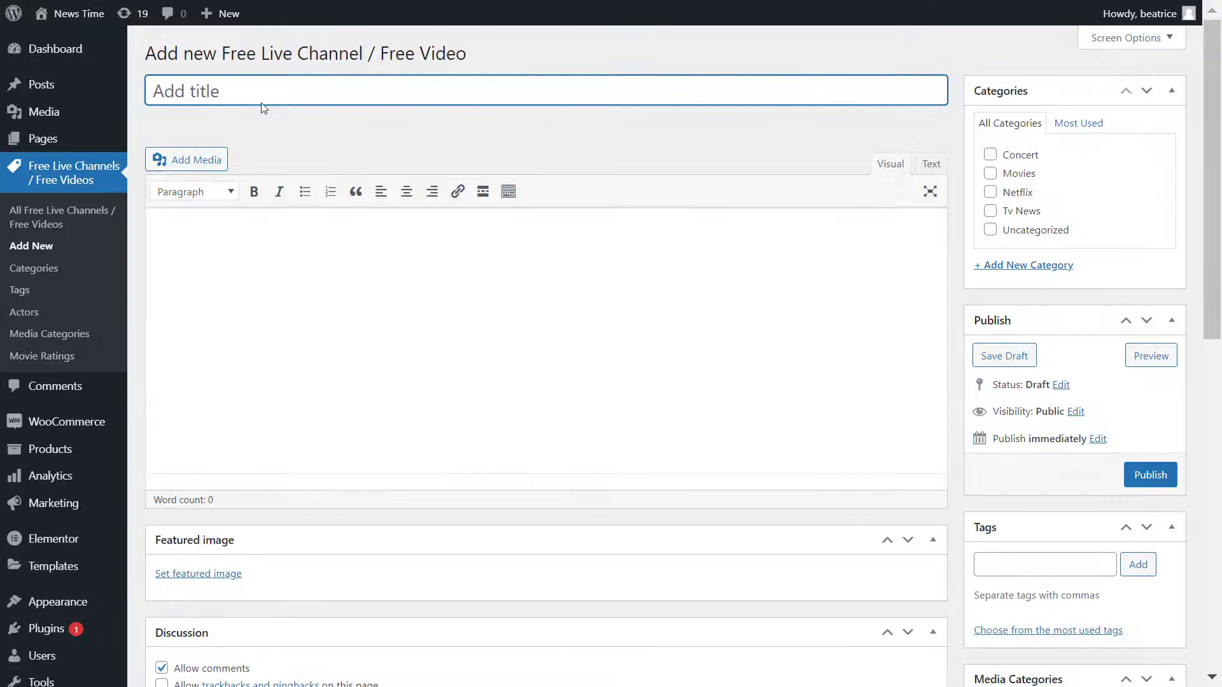
text(News Stream)
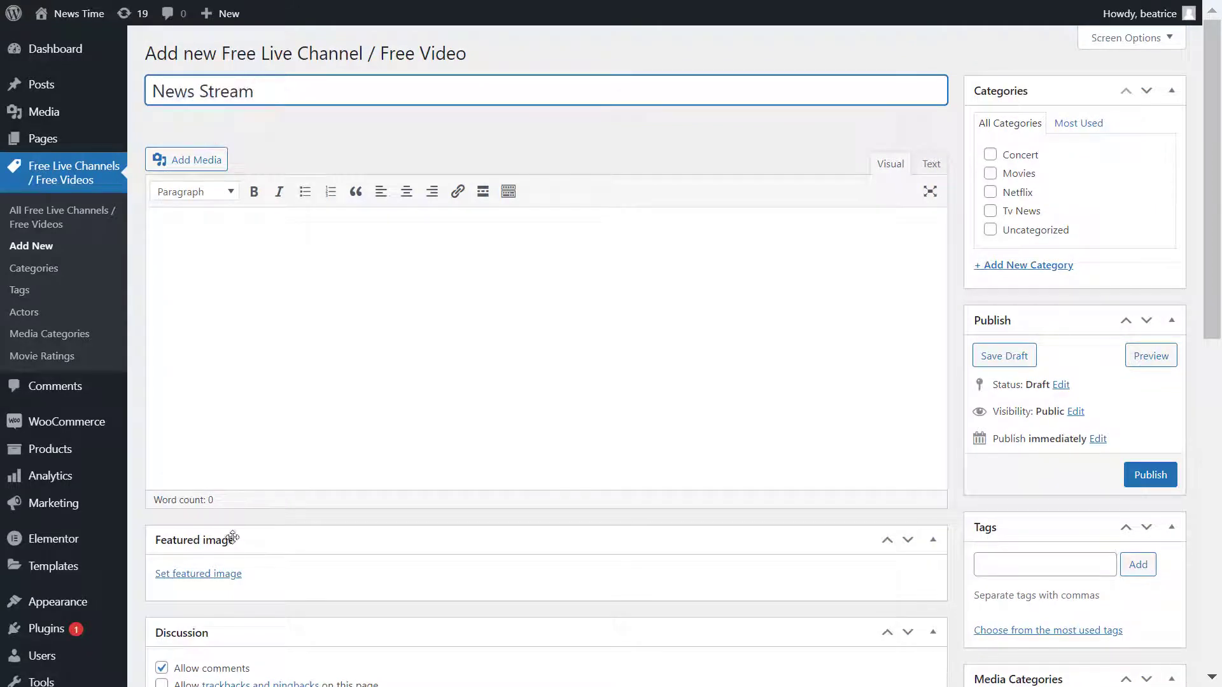
click(224, 573)
click(666, 203)
click(1128, 638)
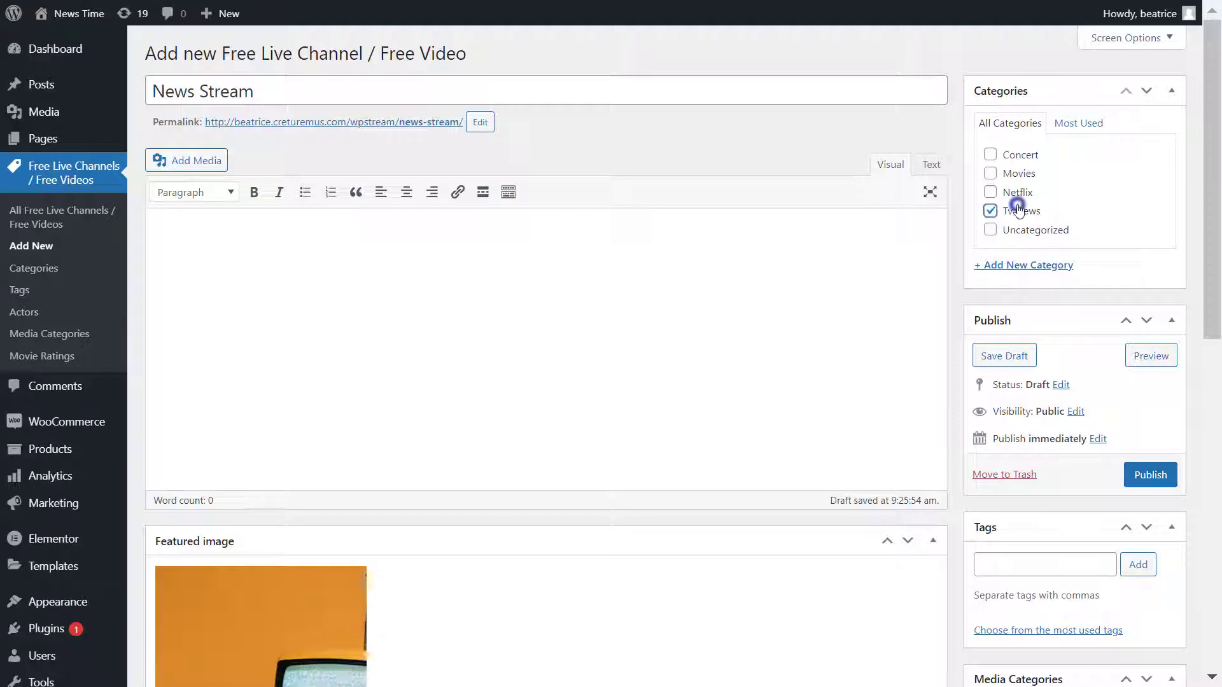
click(1150, 475)
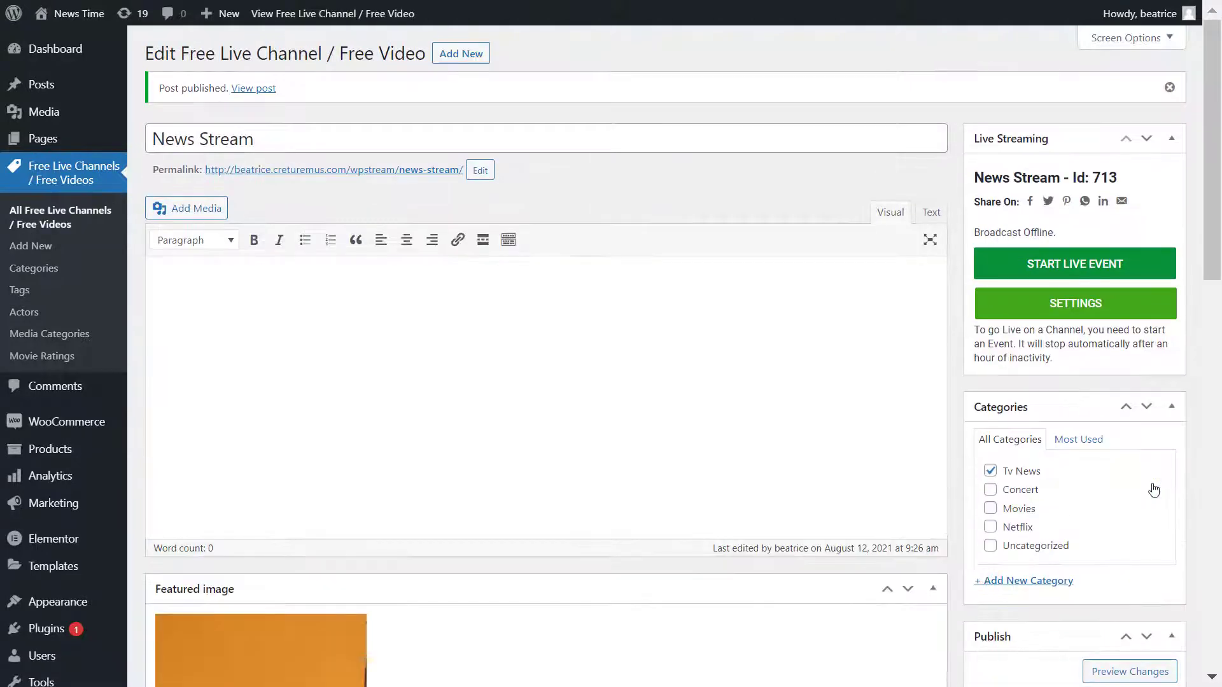
Step: In the channel's Live Streaming settings, switch on Start Muted
click(1108, 304)
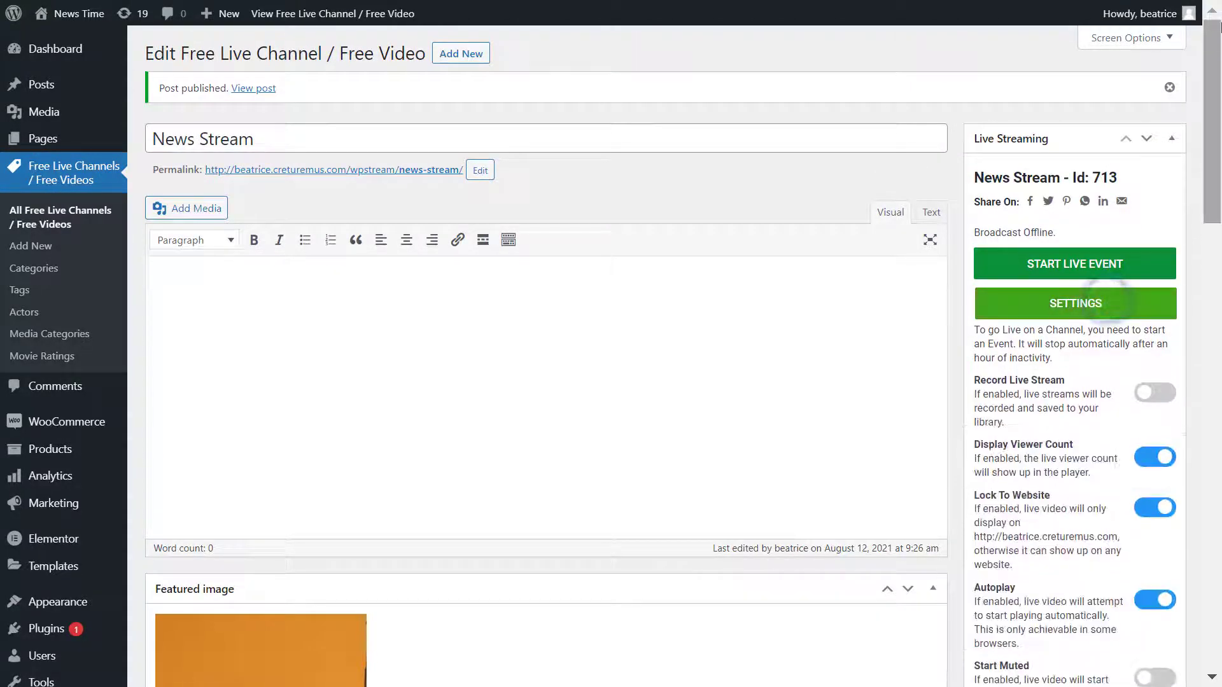
scroll(1212, 40, down, 3)
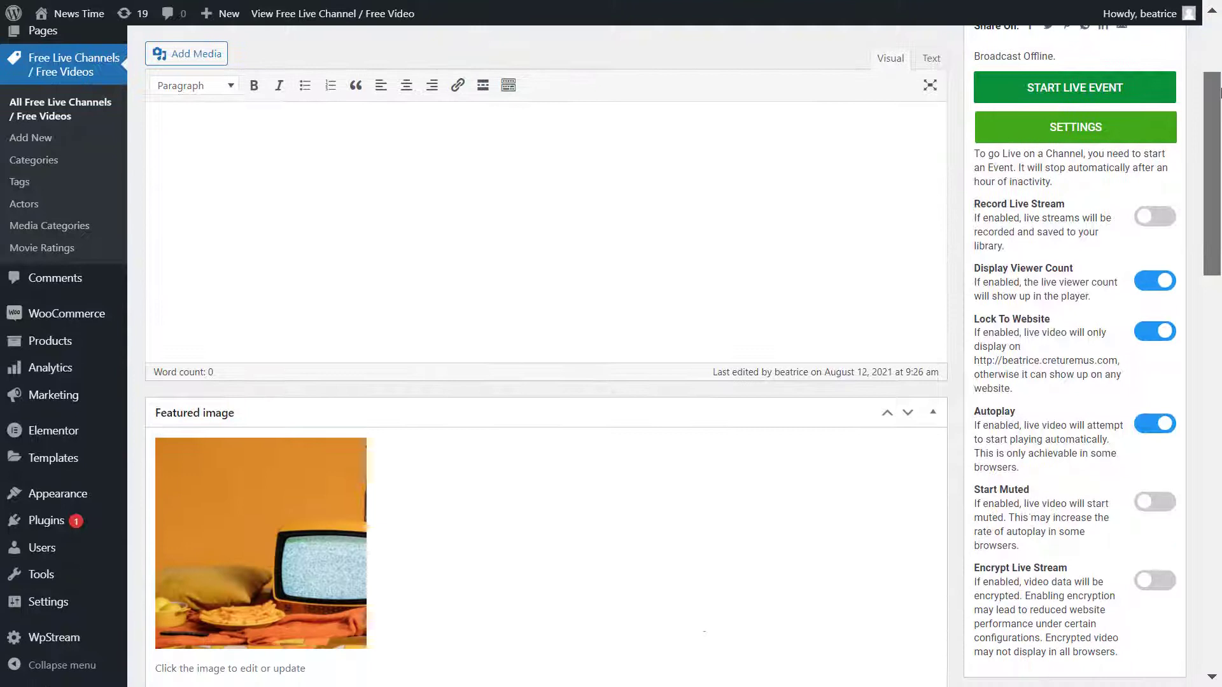
scroll(1220, 85, up, 1)
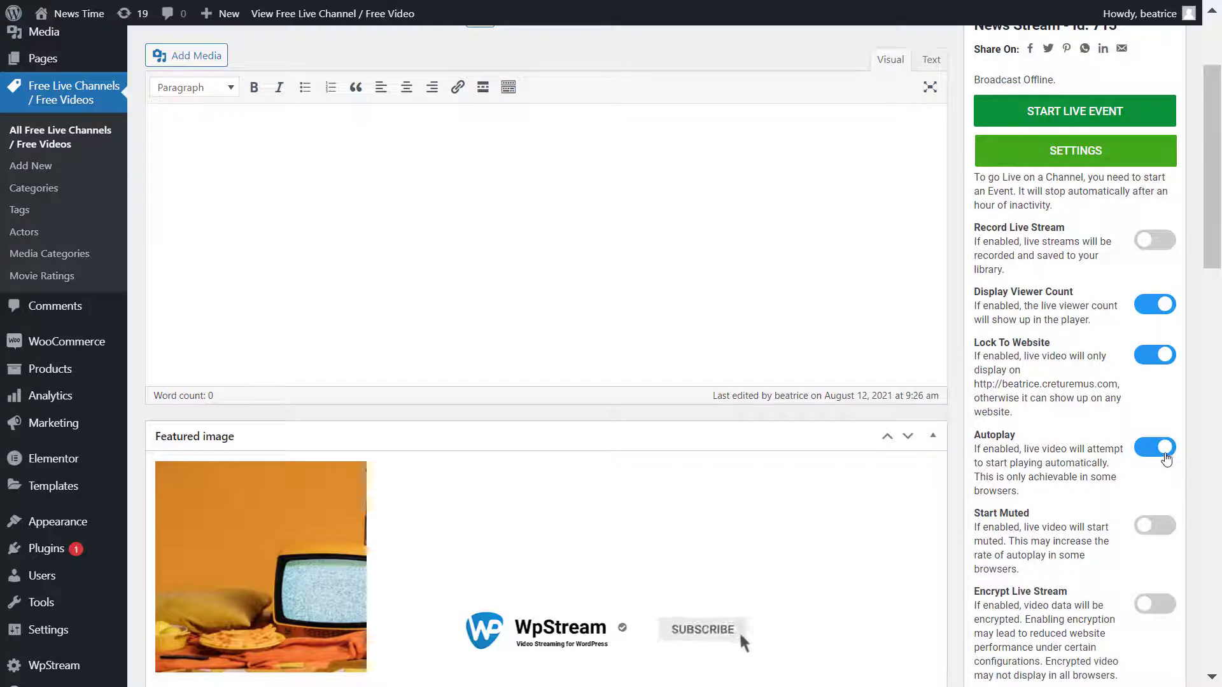
click(1164, 532)
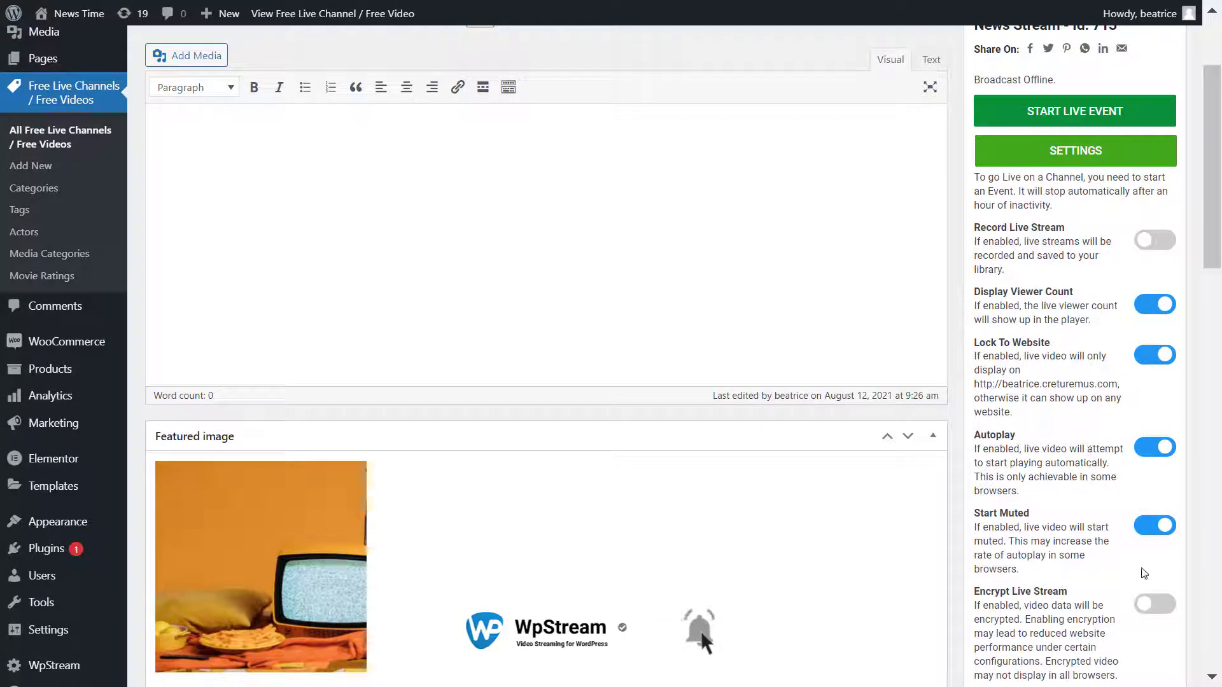
scroll(1144, 573, down, 2)
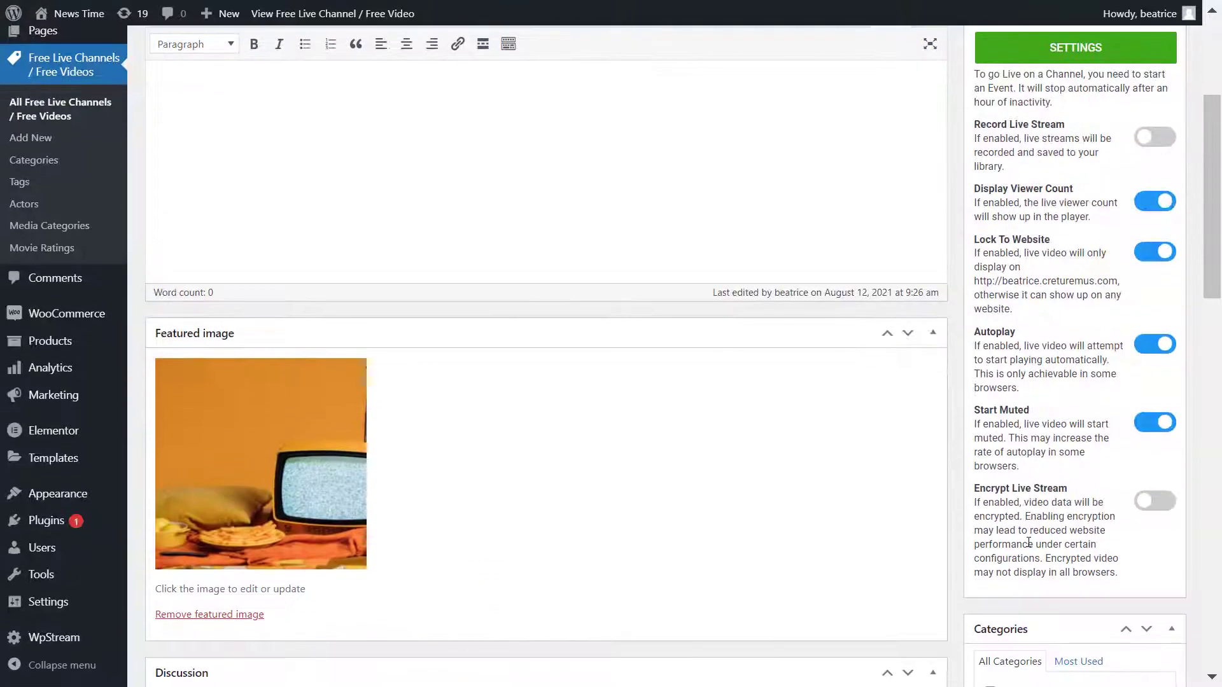
scroll(1029, 542, up, 5)
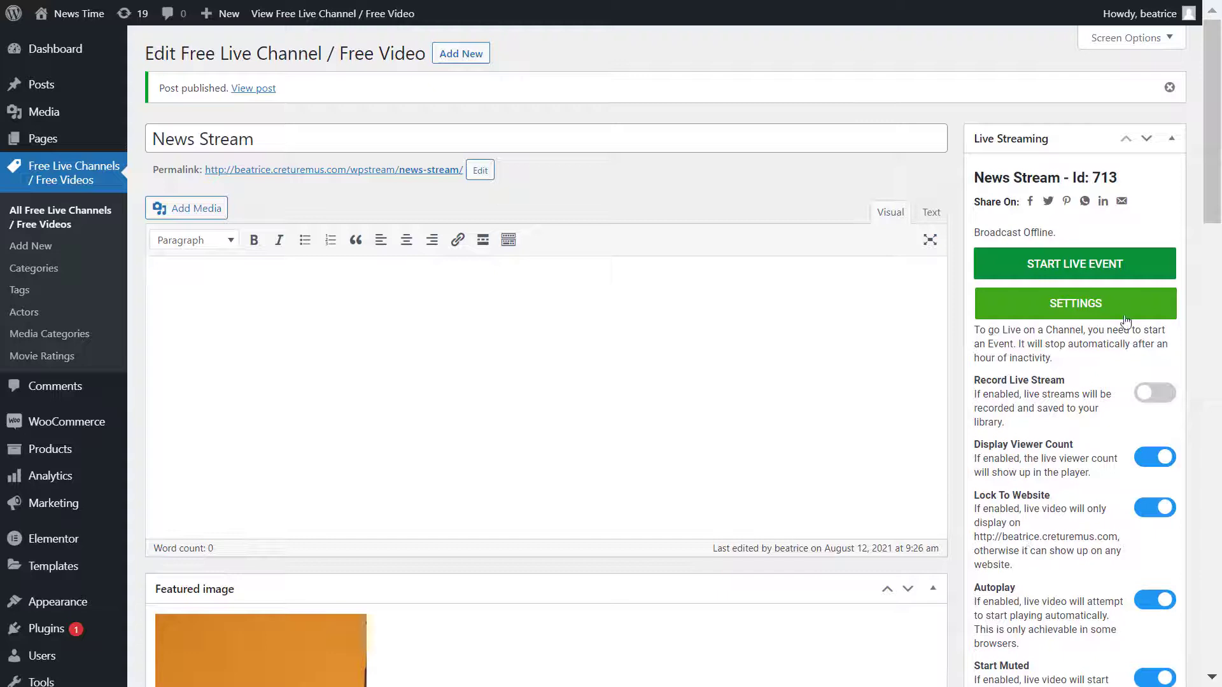
Step: Start the News Stream live event, open OBS Settings > Stream, and display the server address and stream key
click(1135, 270)
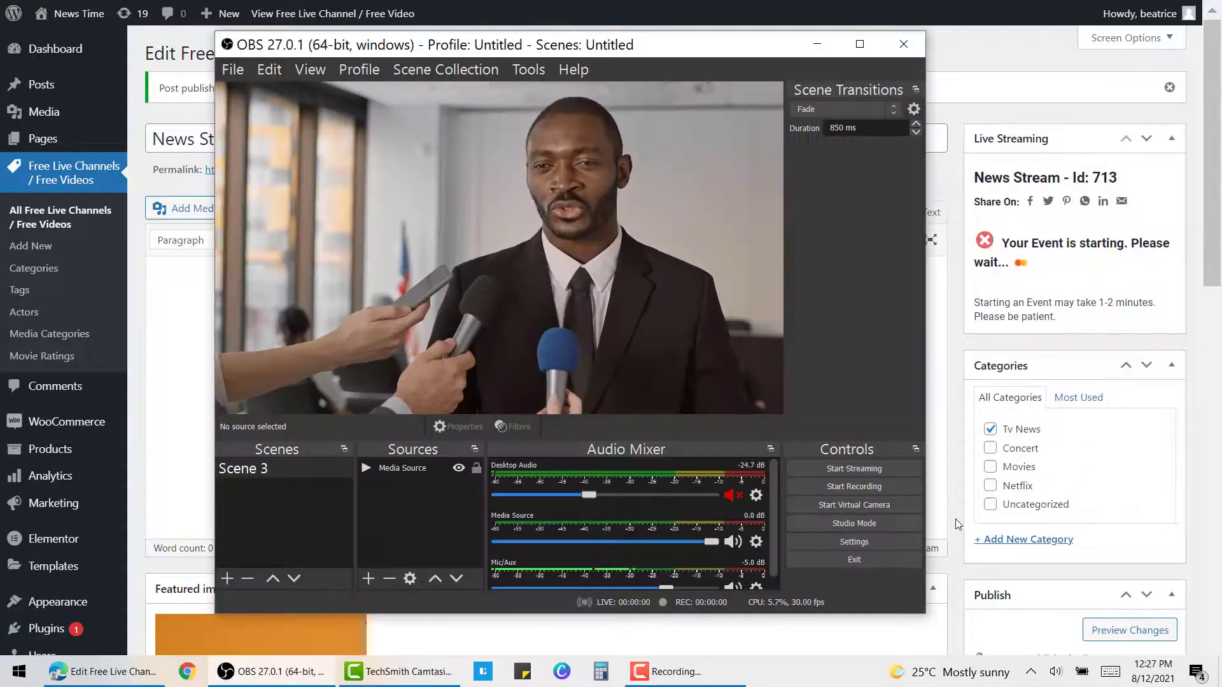
key(alt+Tab)
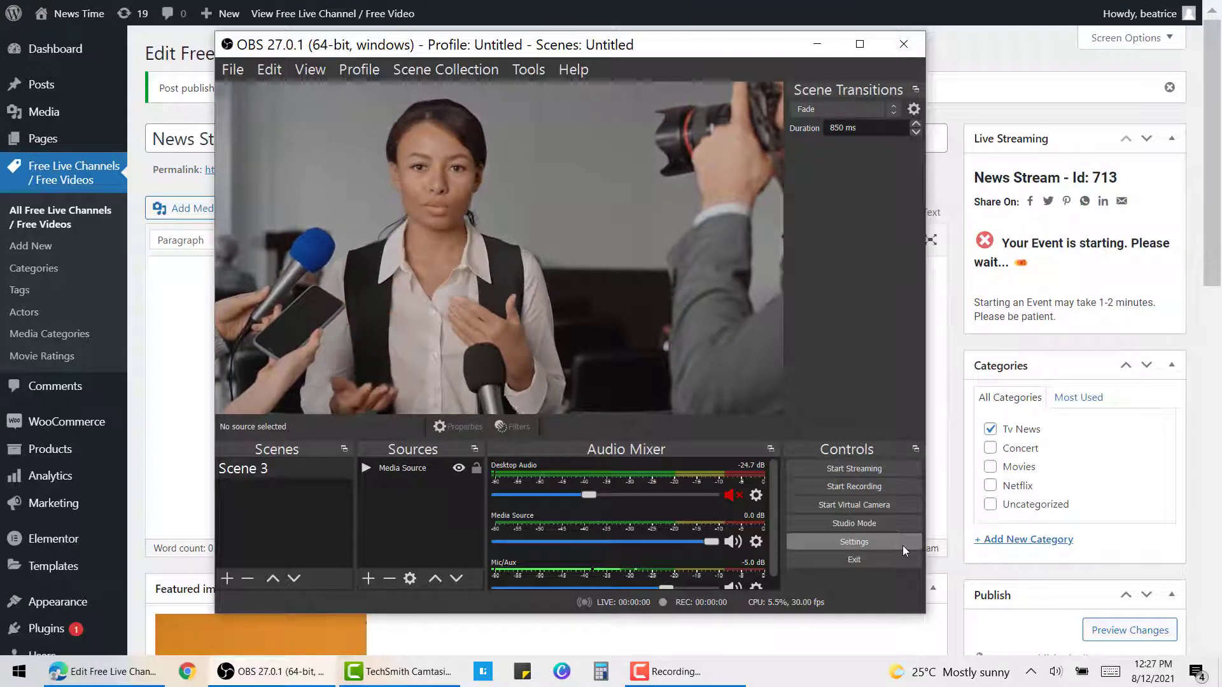
click(902, 545)
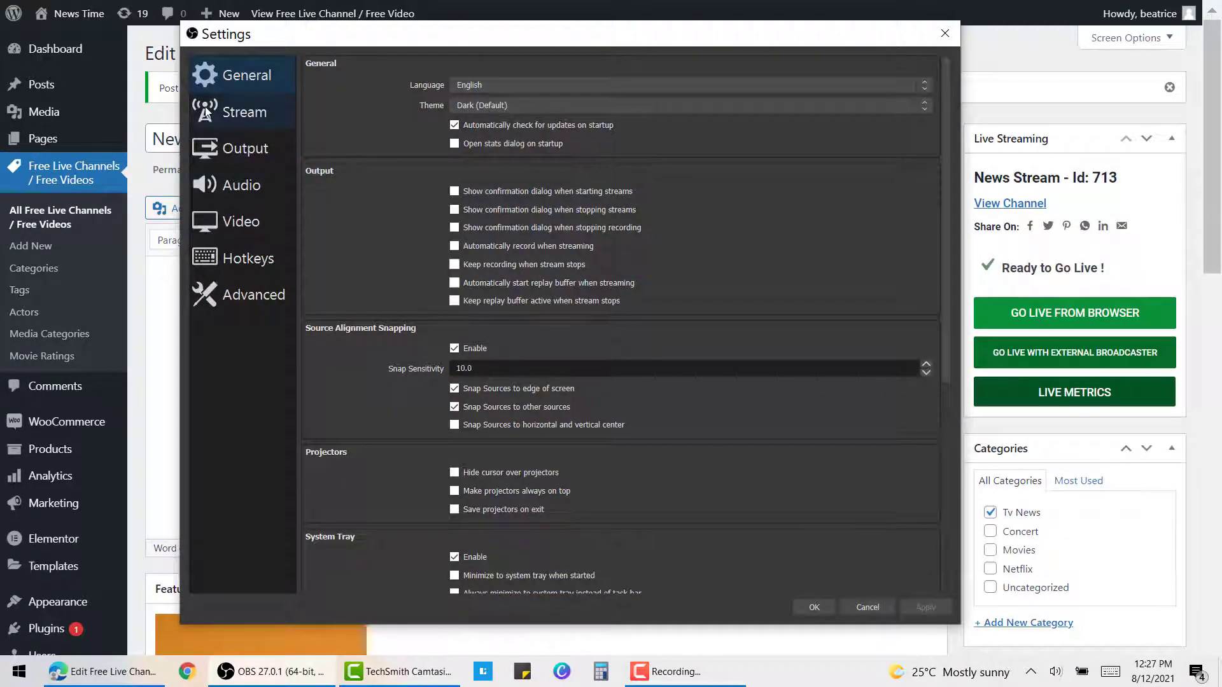
click(205, 112)
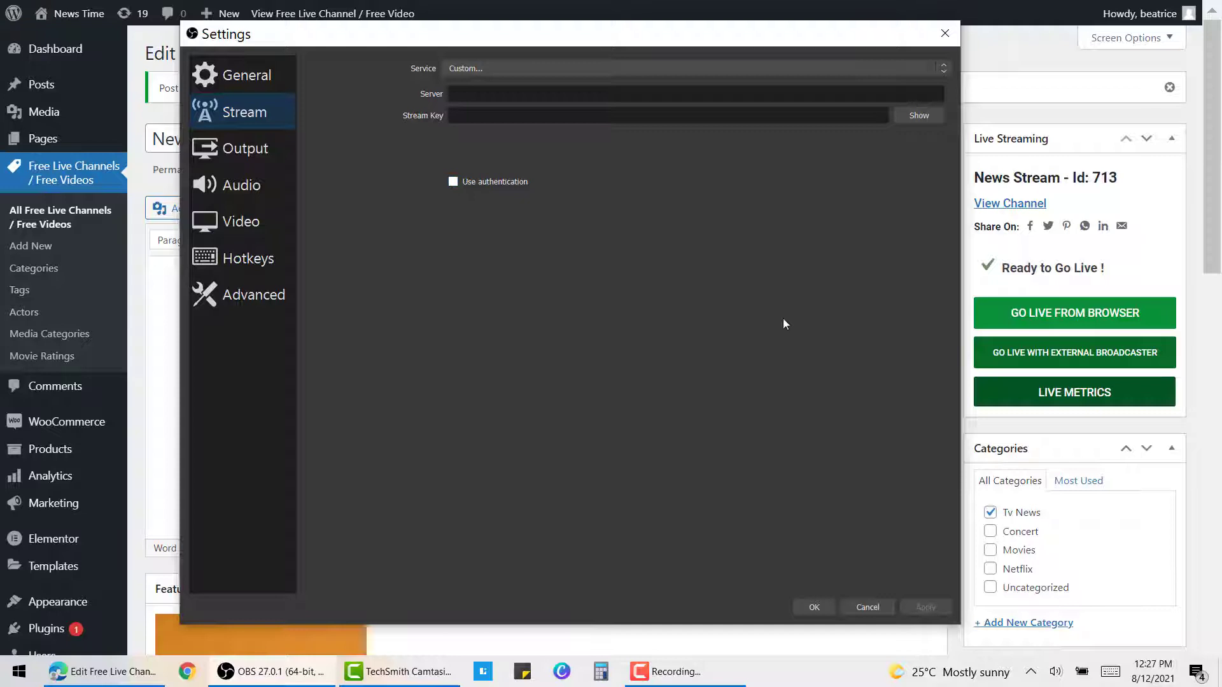
click(990, 353)
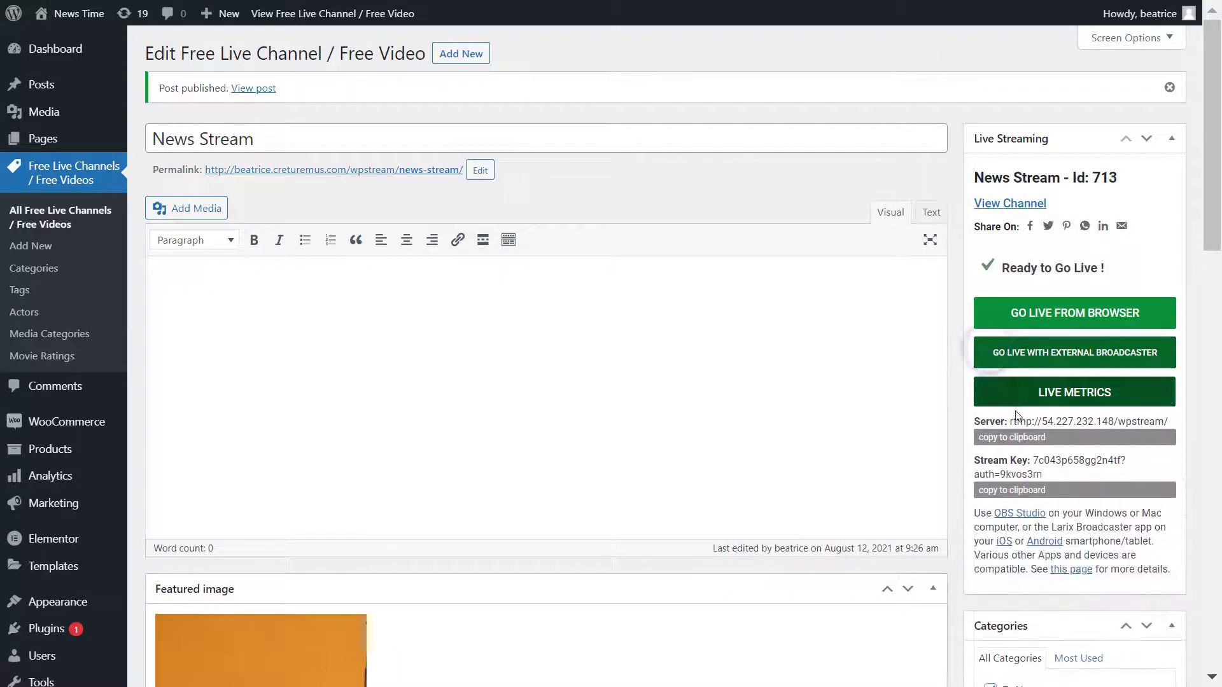
Step: Paste server rtmp://54.227.232.148/wpstream/ and the copied stream key into OBS, then save
key(alt+Tab)
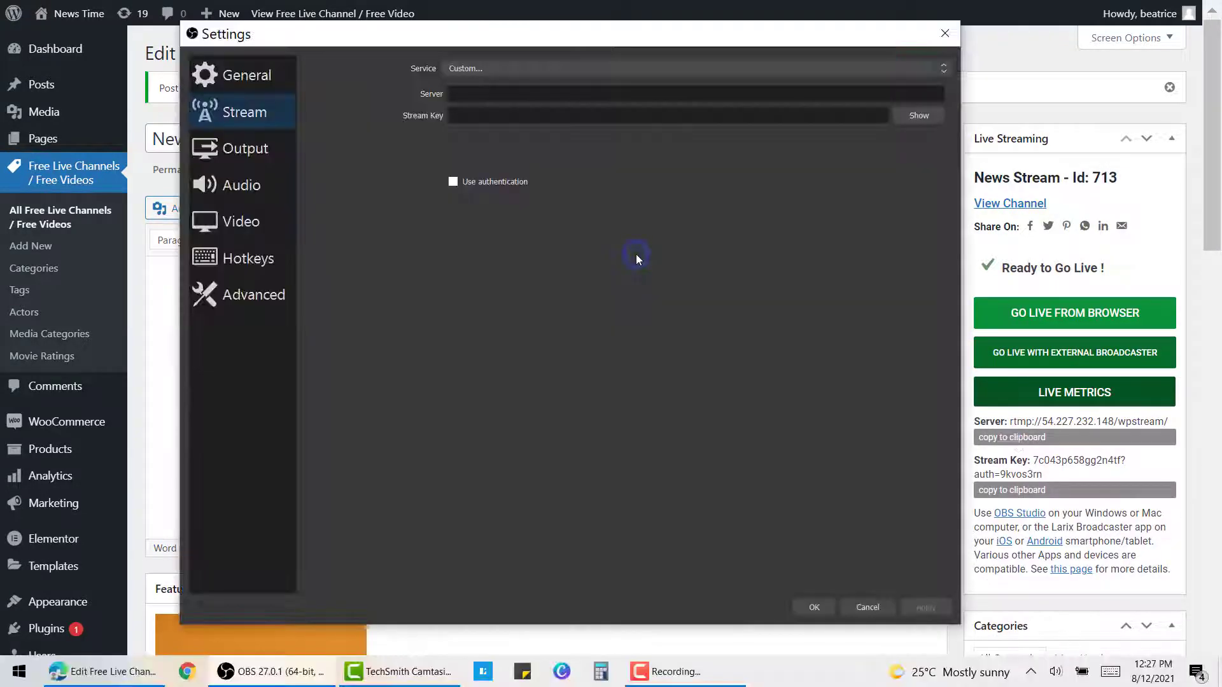
text(rtmp://54.227.232.148/wpstream/)
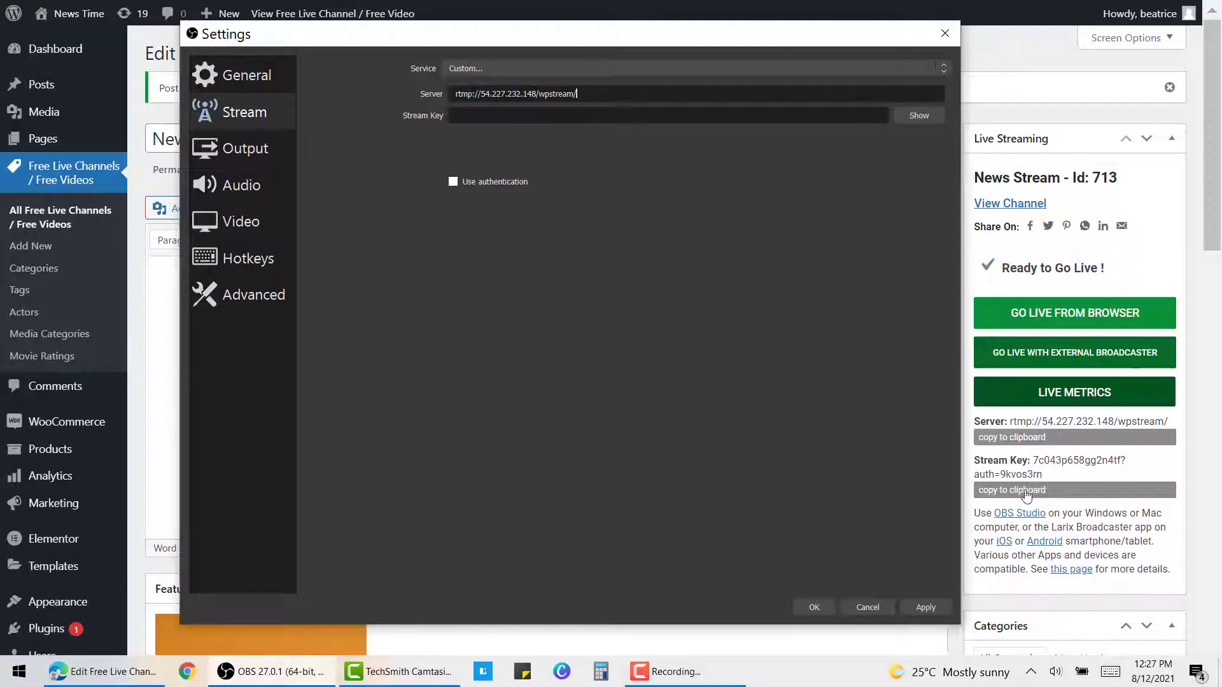
key(alt+Tab)
click(1026, 490)
key(alt+Tab)
key(ctrl+v)
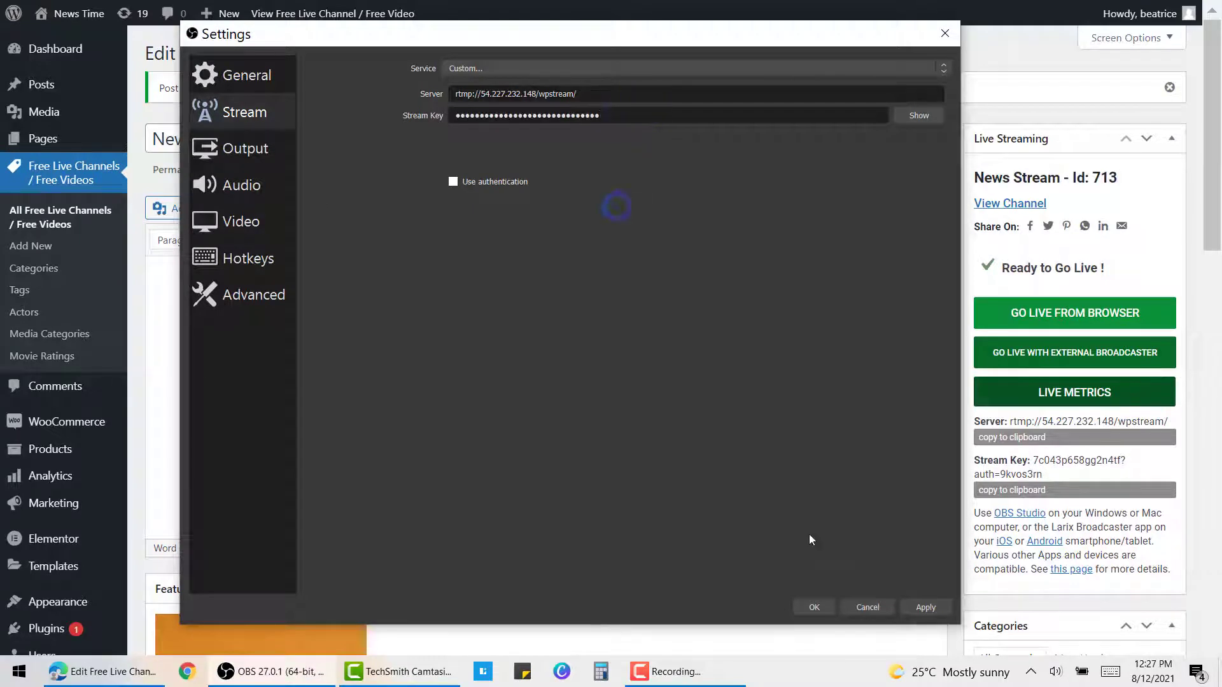
click(816, 607)
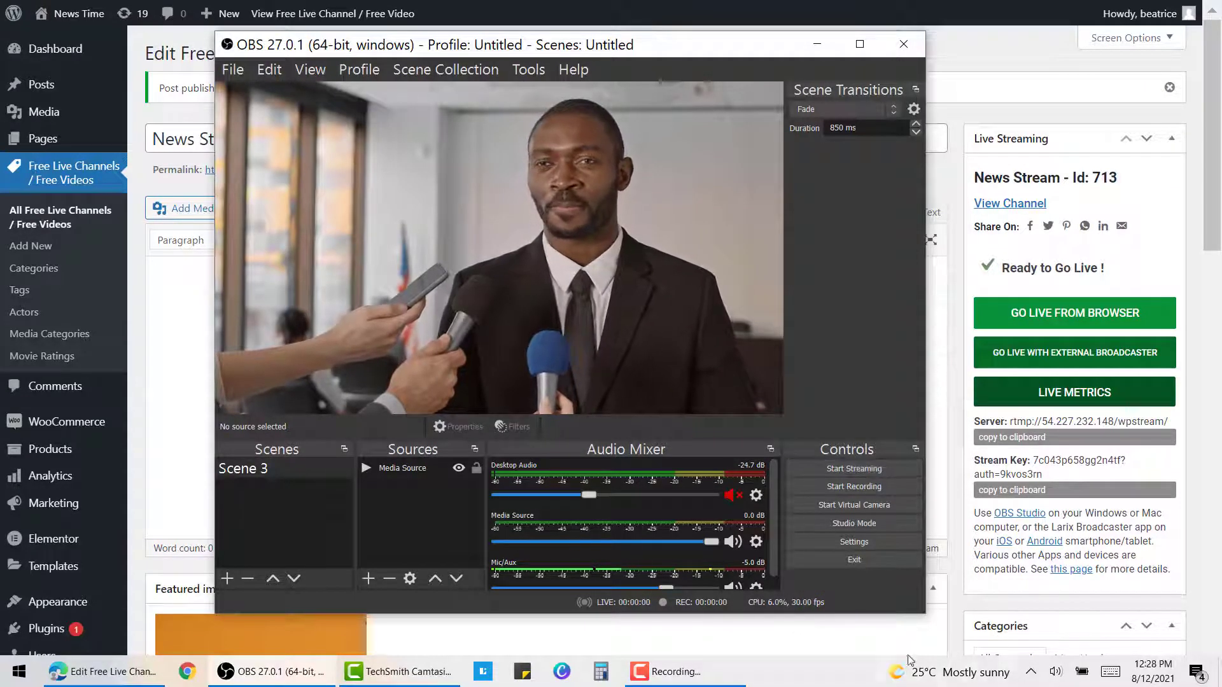
Step: Start streaming in OBS and view the News Stream channel page on the site
click(901, 468)
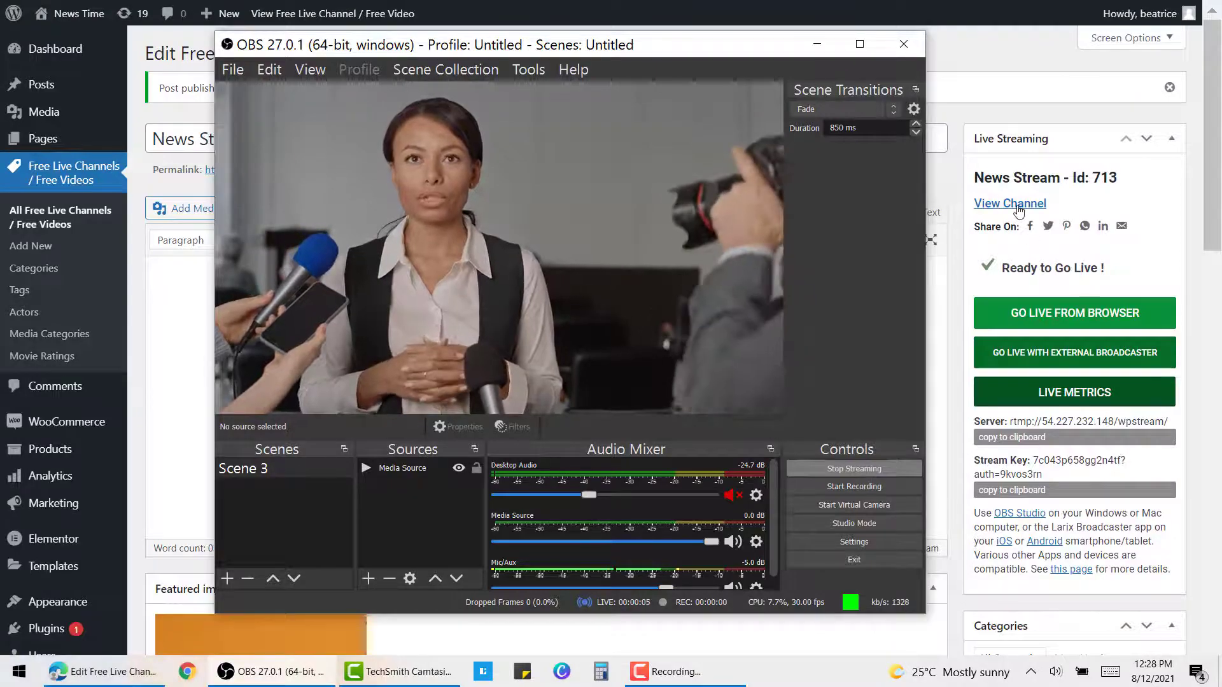
click(1018, 216)
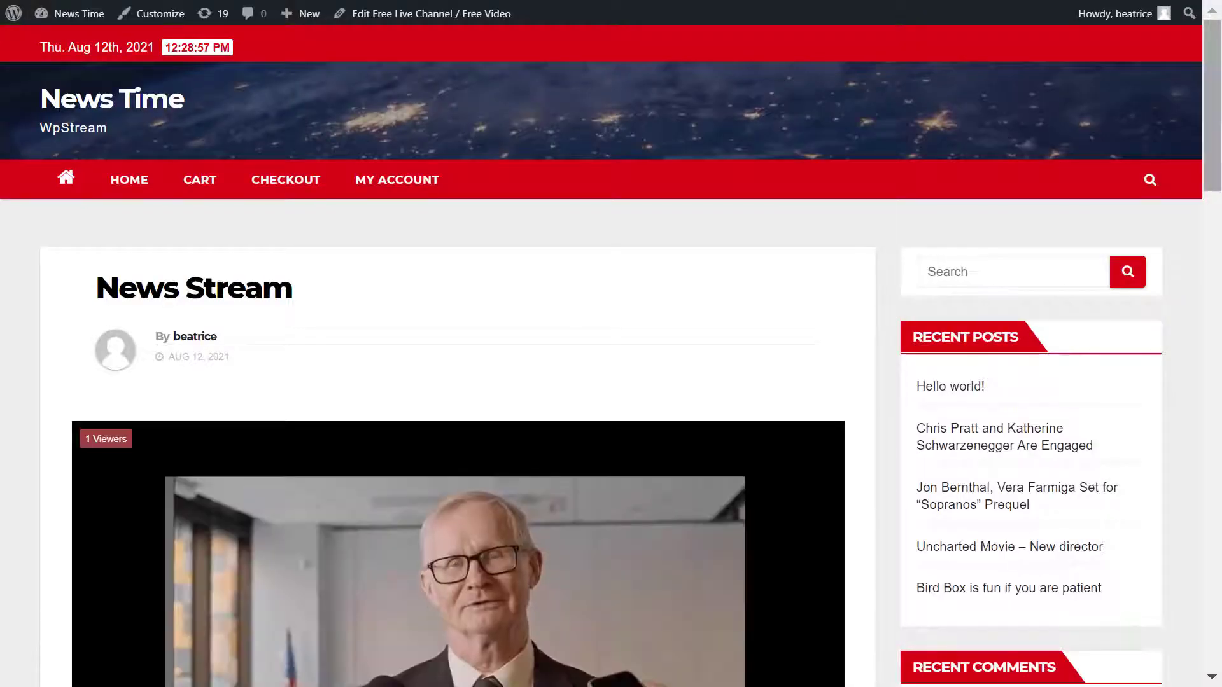
Step: Pop the live video into picture-in-picture and move the floating window to mid-right
scroll(95, 163, down, 3)
mouse_move(296, 345)
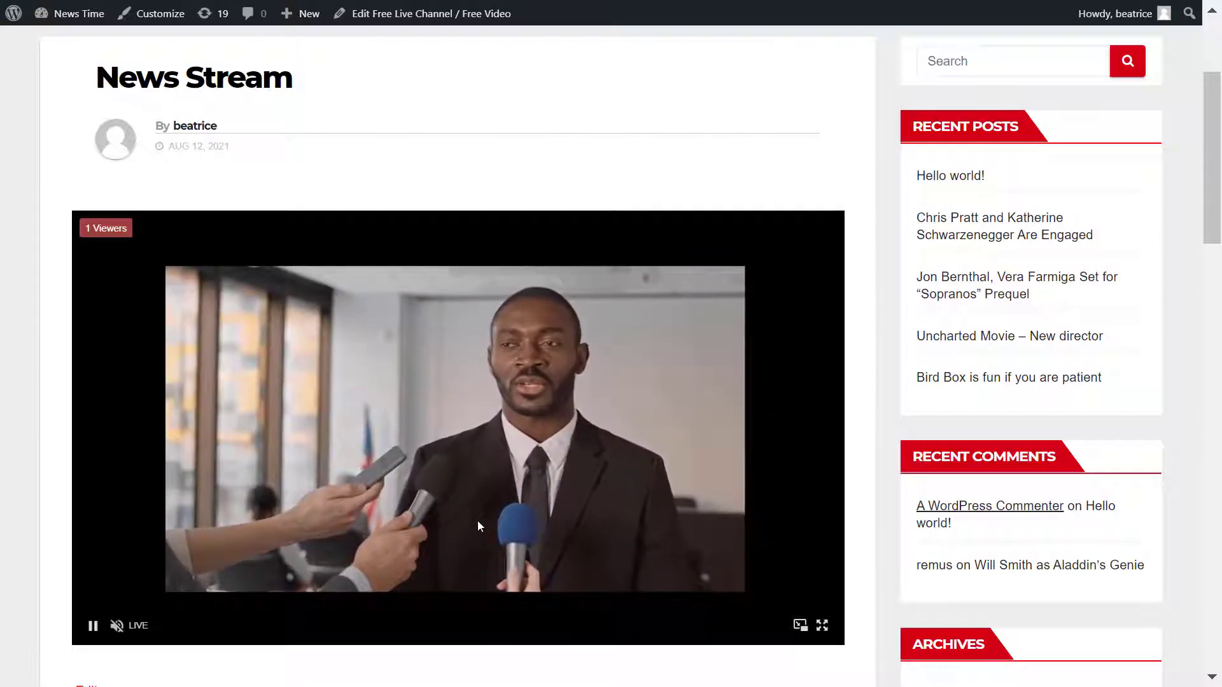
click(800, 625)
drag(988, 533, 860, 383)
Step: Switch to the post editor tab and back, then return the video to the page player
mouse_move(455, 5)
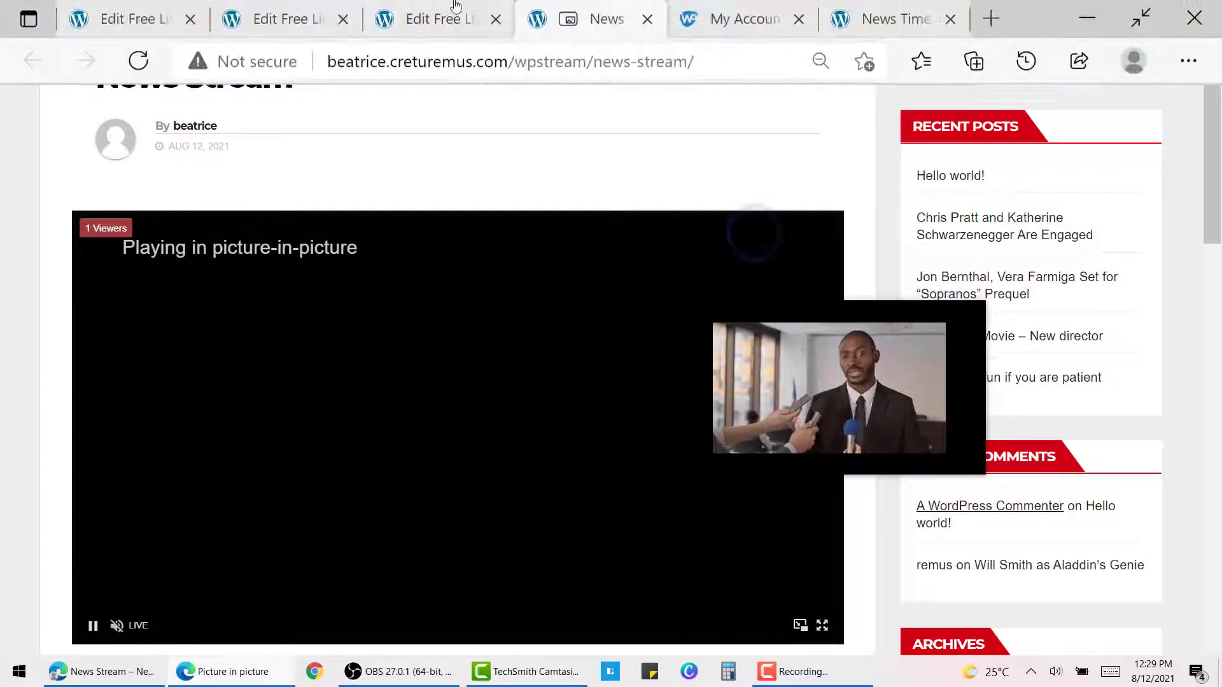
click(420, 13)
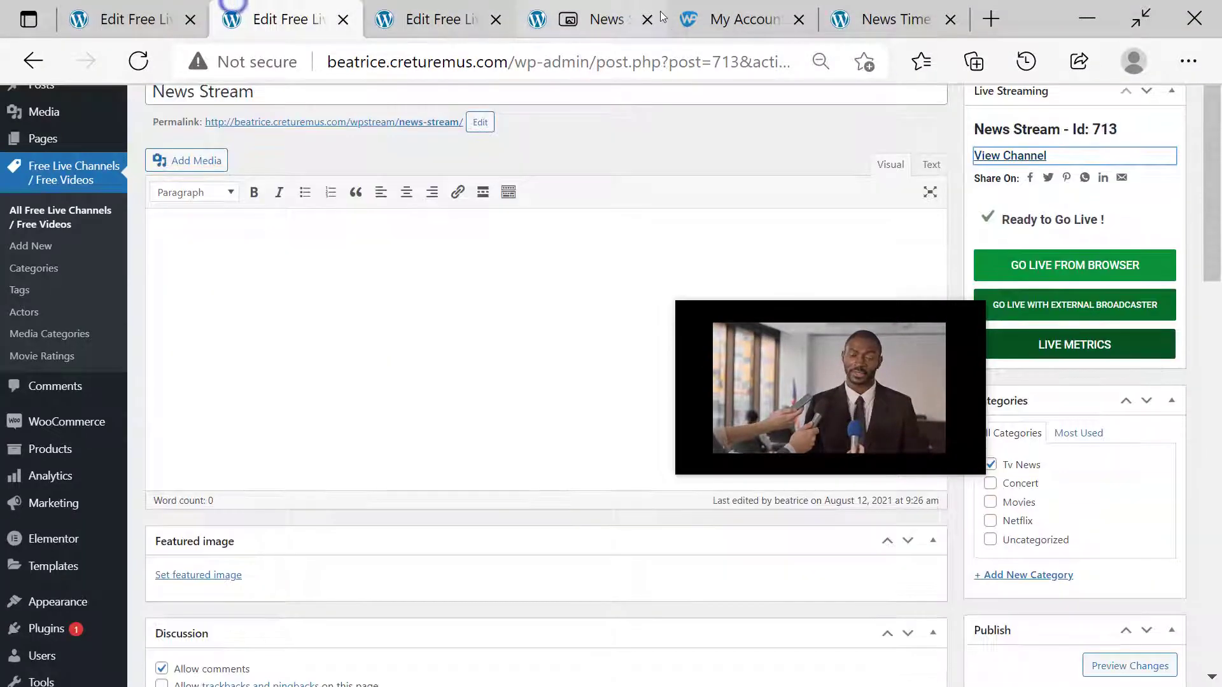
click(605, 18)
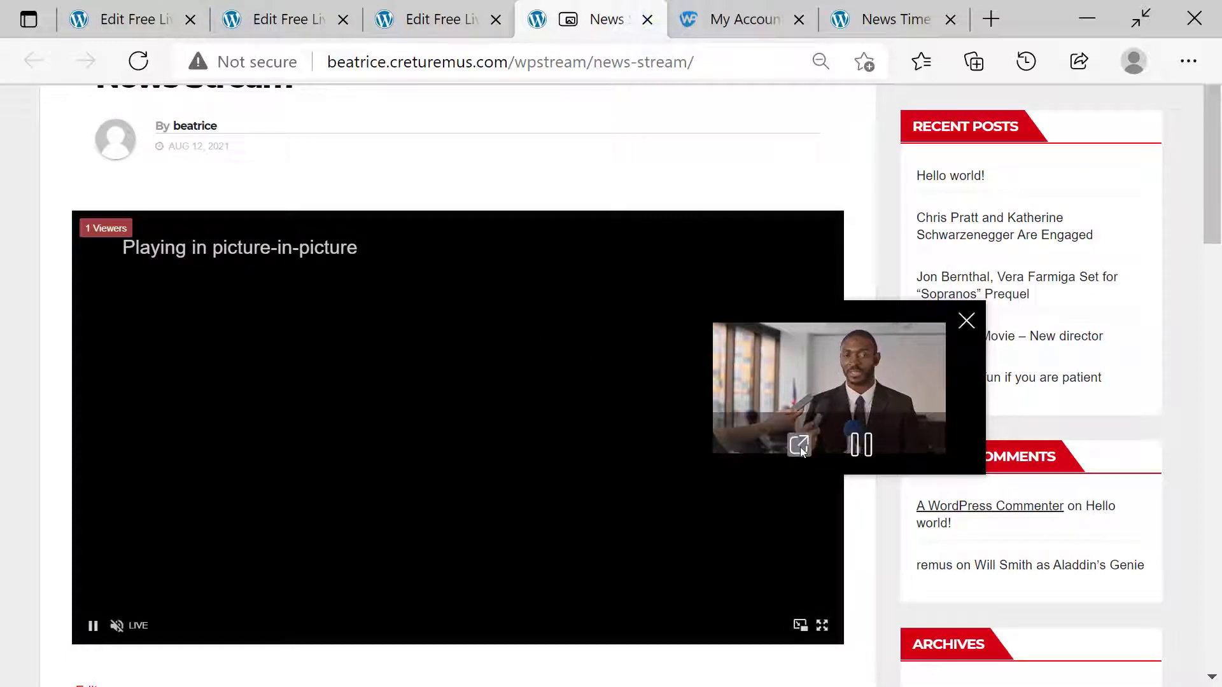
click(799, 445)
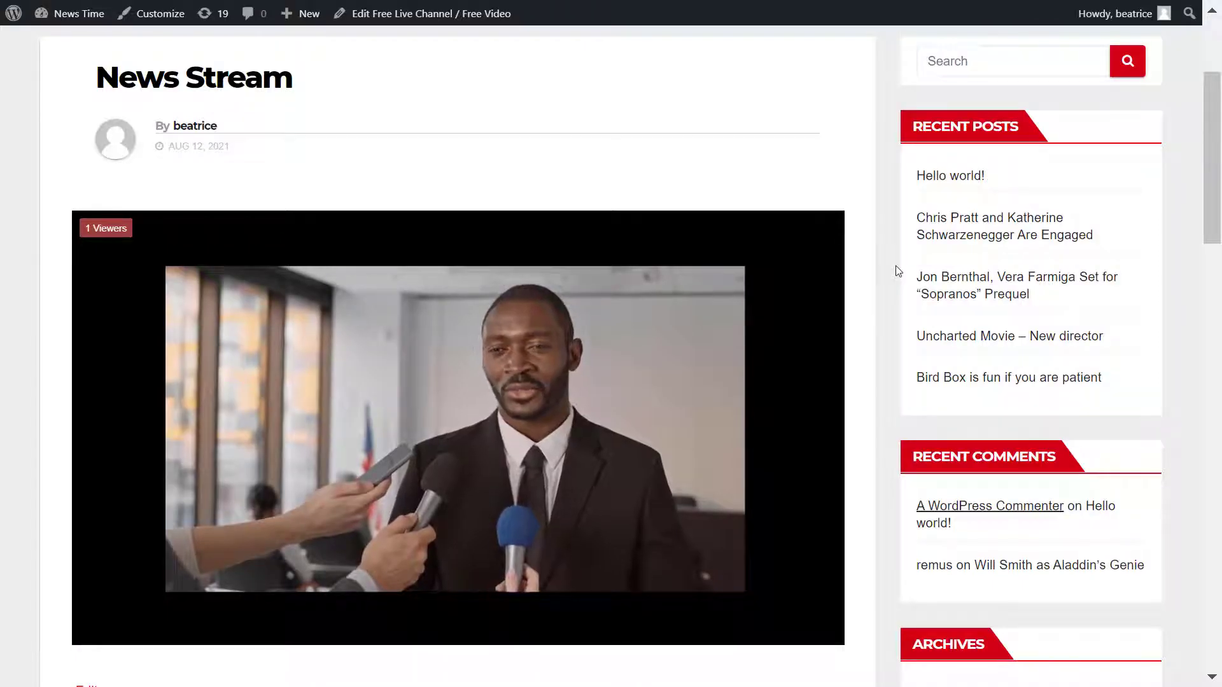
Step: Stop streaming in OBS and minimise it to see the paused-stream message on the page
key(alt+Tab)
click(885, 249)
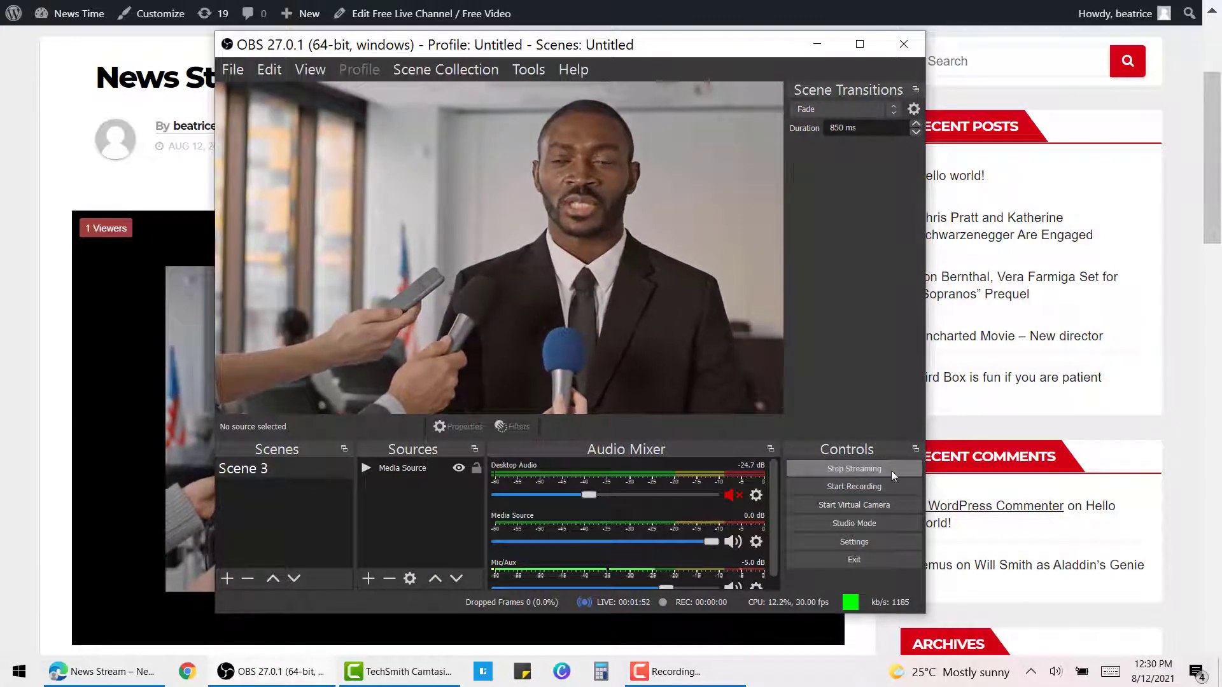
click(892, 471)
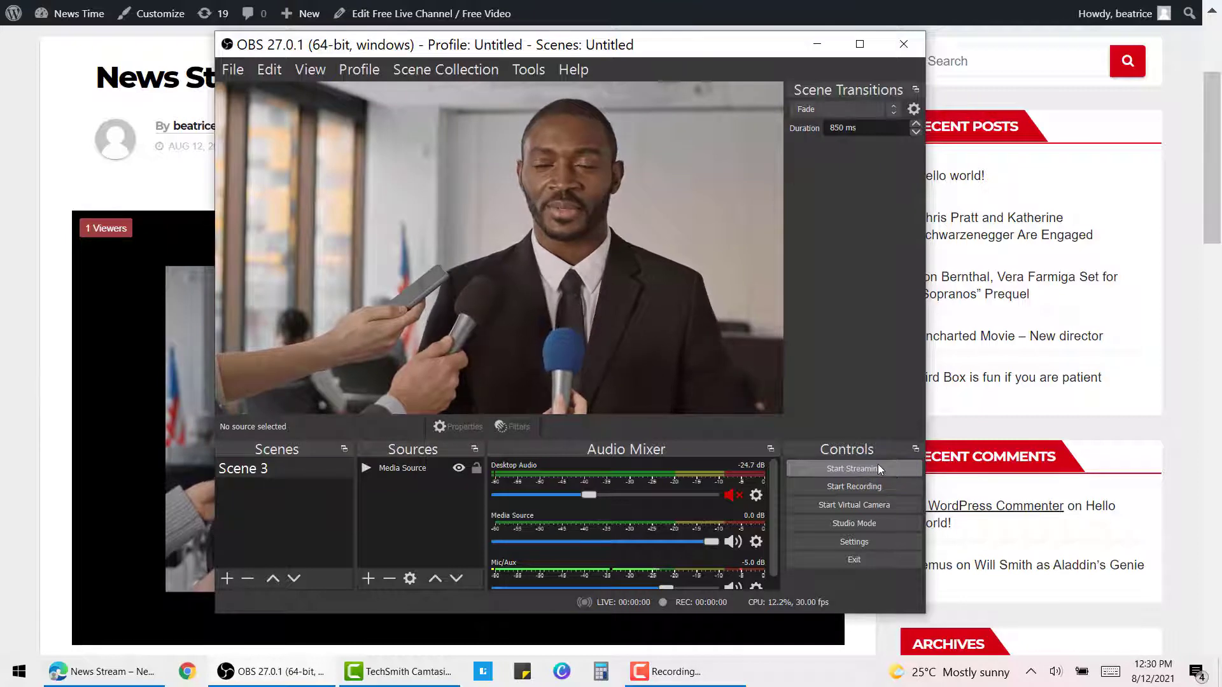
click(44, 282)
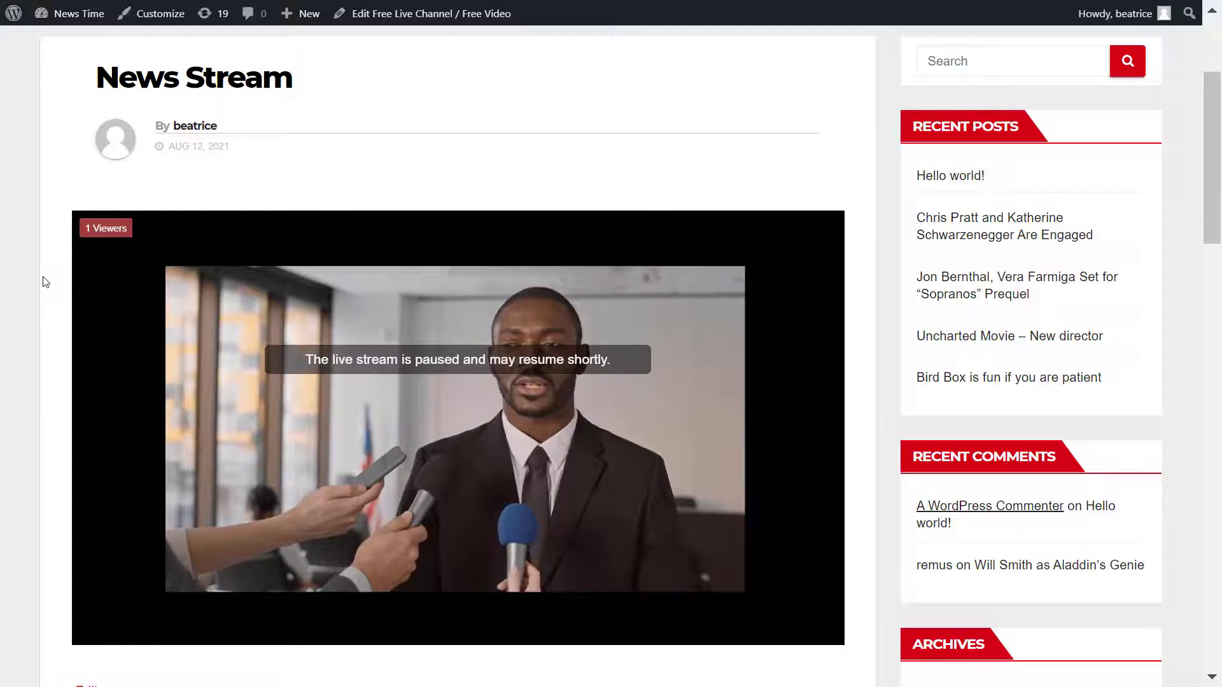
Step: Go from the News Stream page to the News Time home page via the site title
scroll(127, 229, up, 3)
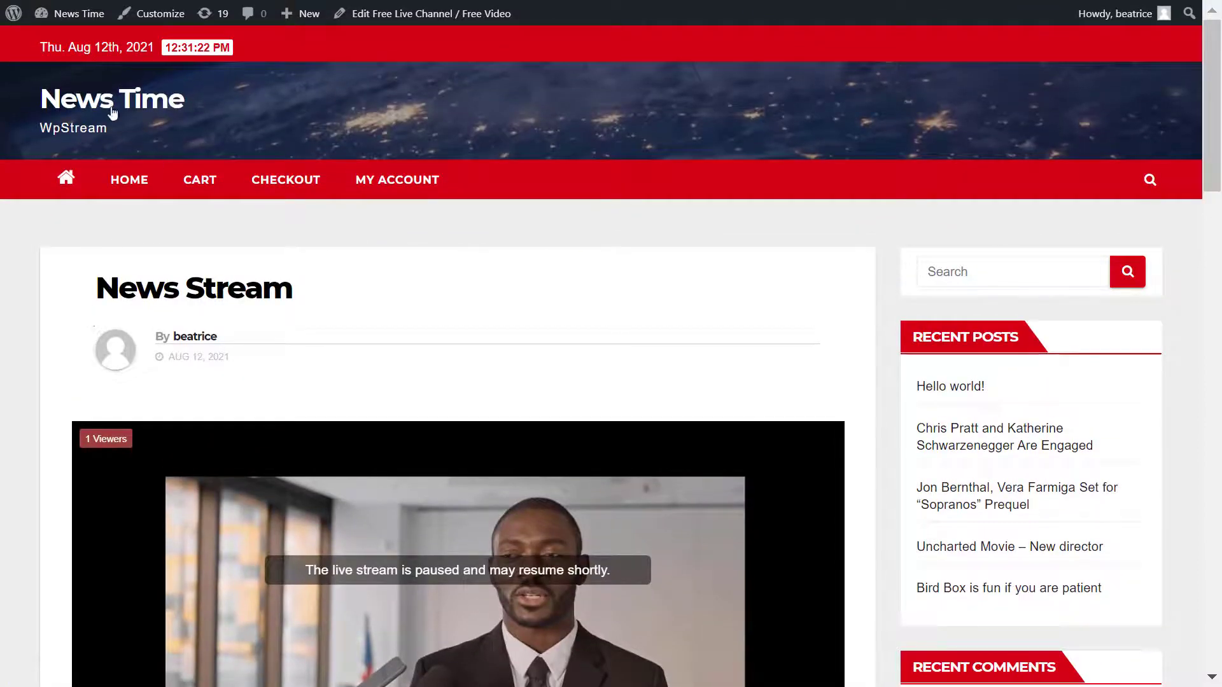
click(116, 105)
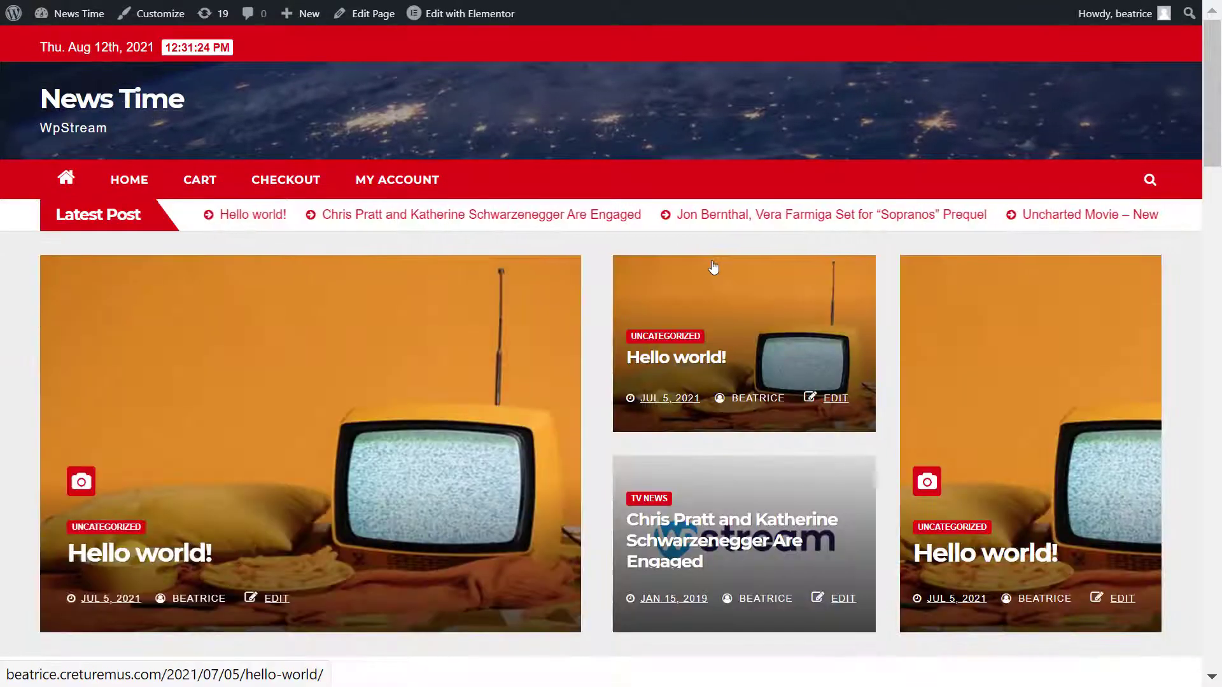